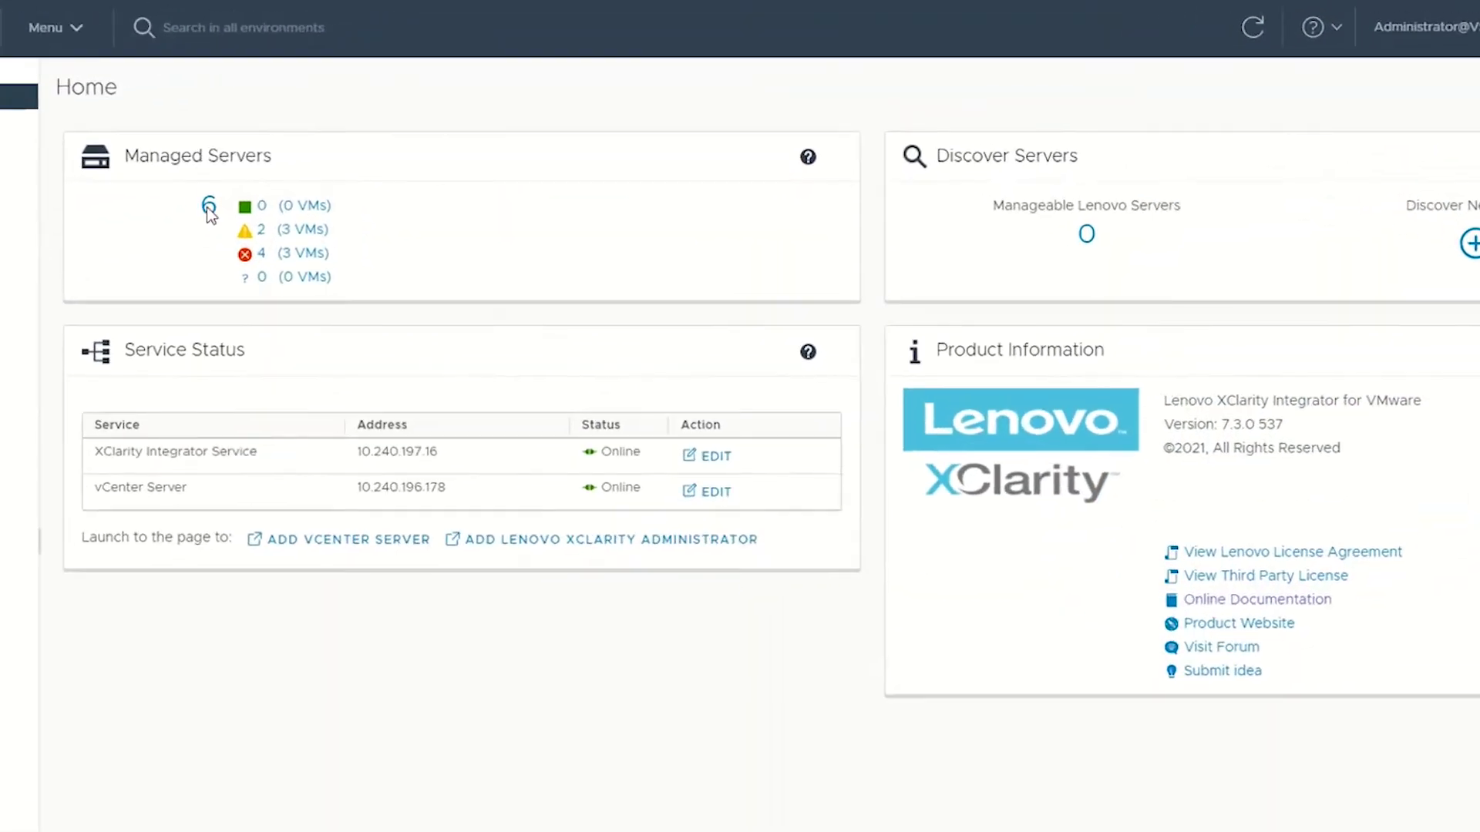
# Open host 10.240.196.142 from the managed servers list and view its Monitor issues.
pyautogui.click(324, 165)
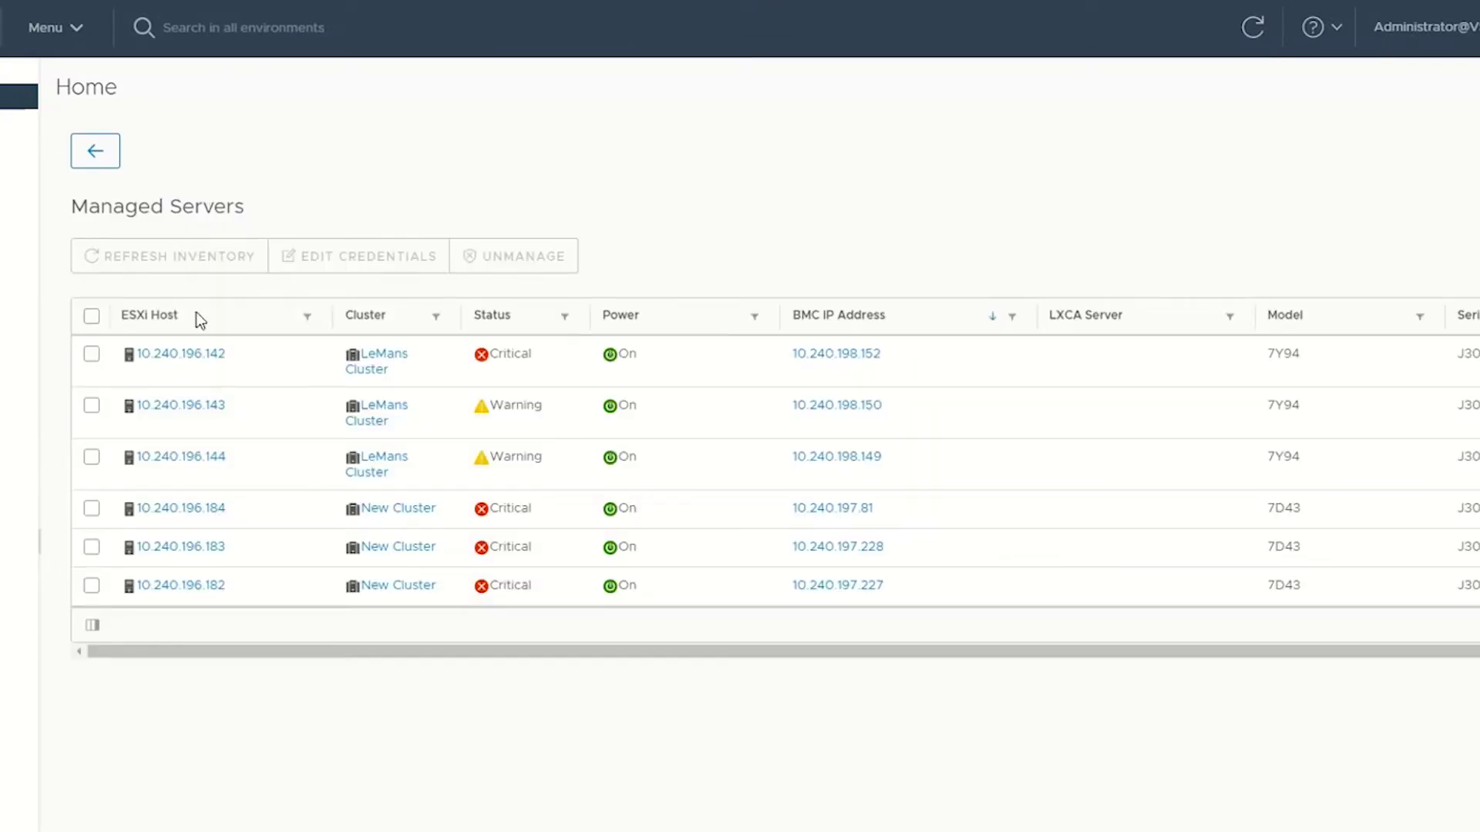
pyautogui.click(198, 359)
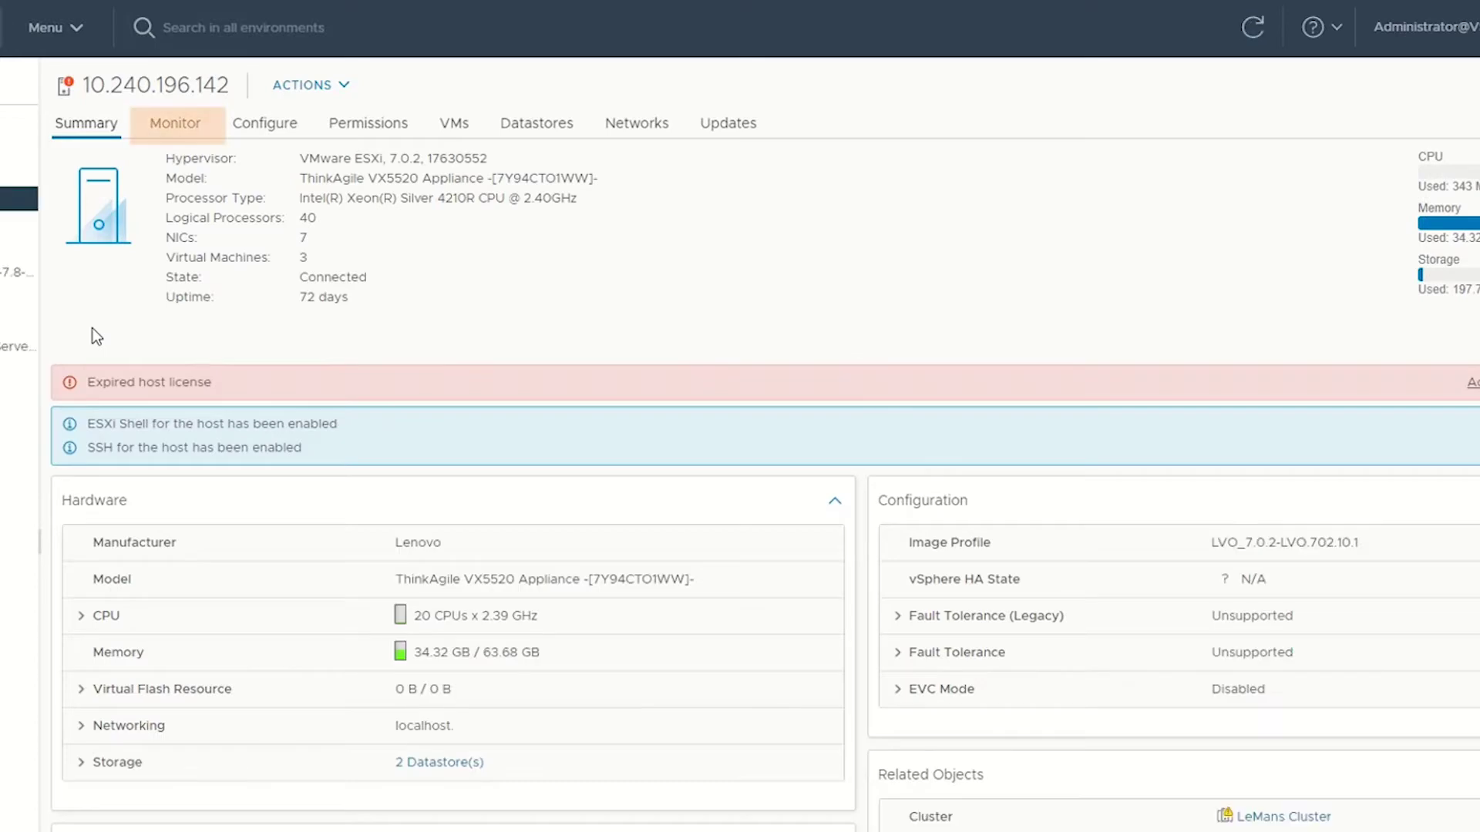
pyautogui.click(158, 127)
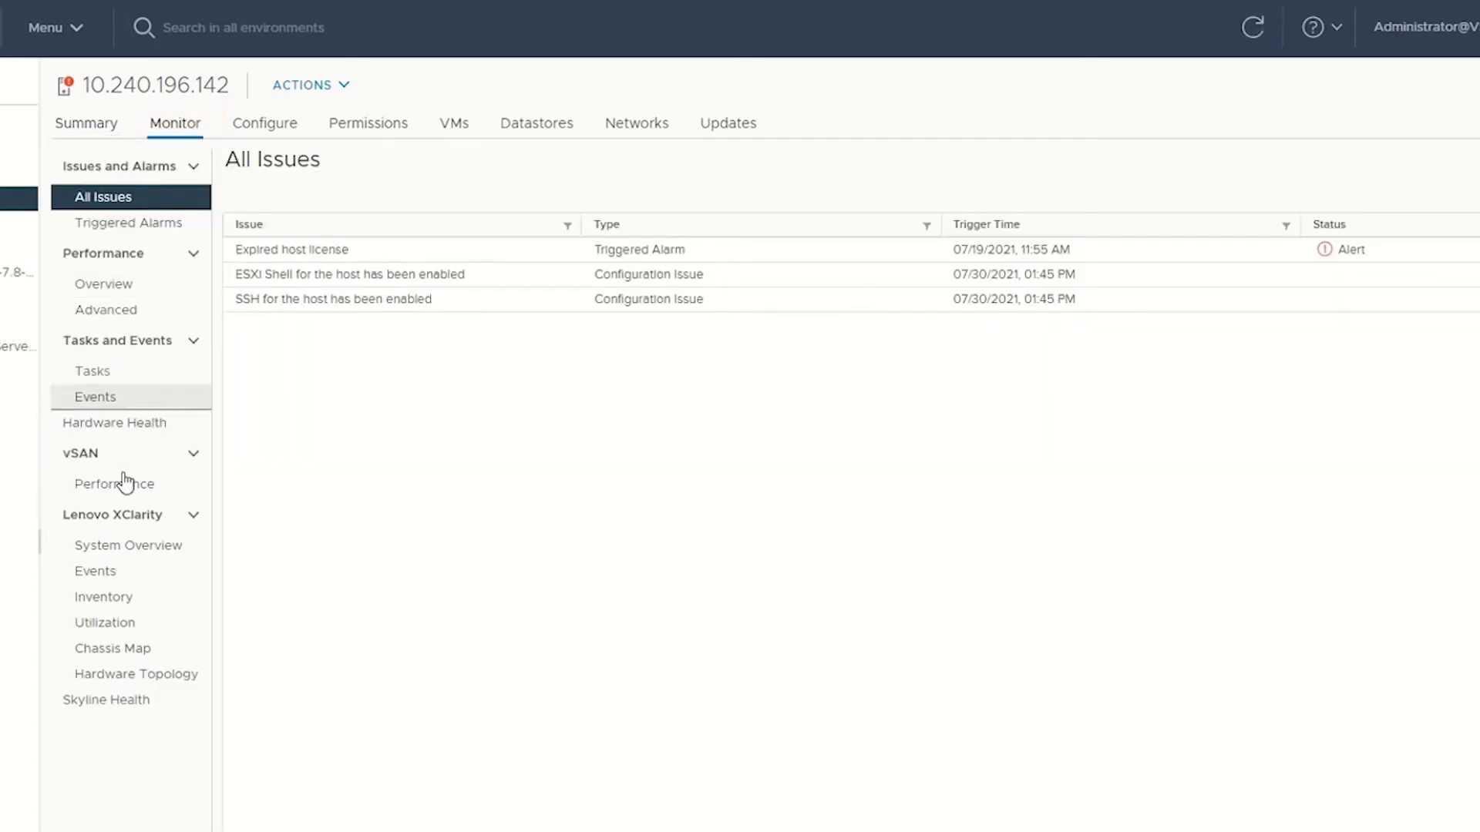
# Open Hardware Topology for host 10.240.196.142 and expand its UUID, UEFI and BMC details.
pyautogui.click(106, 676)
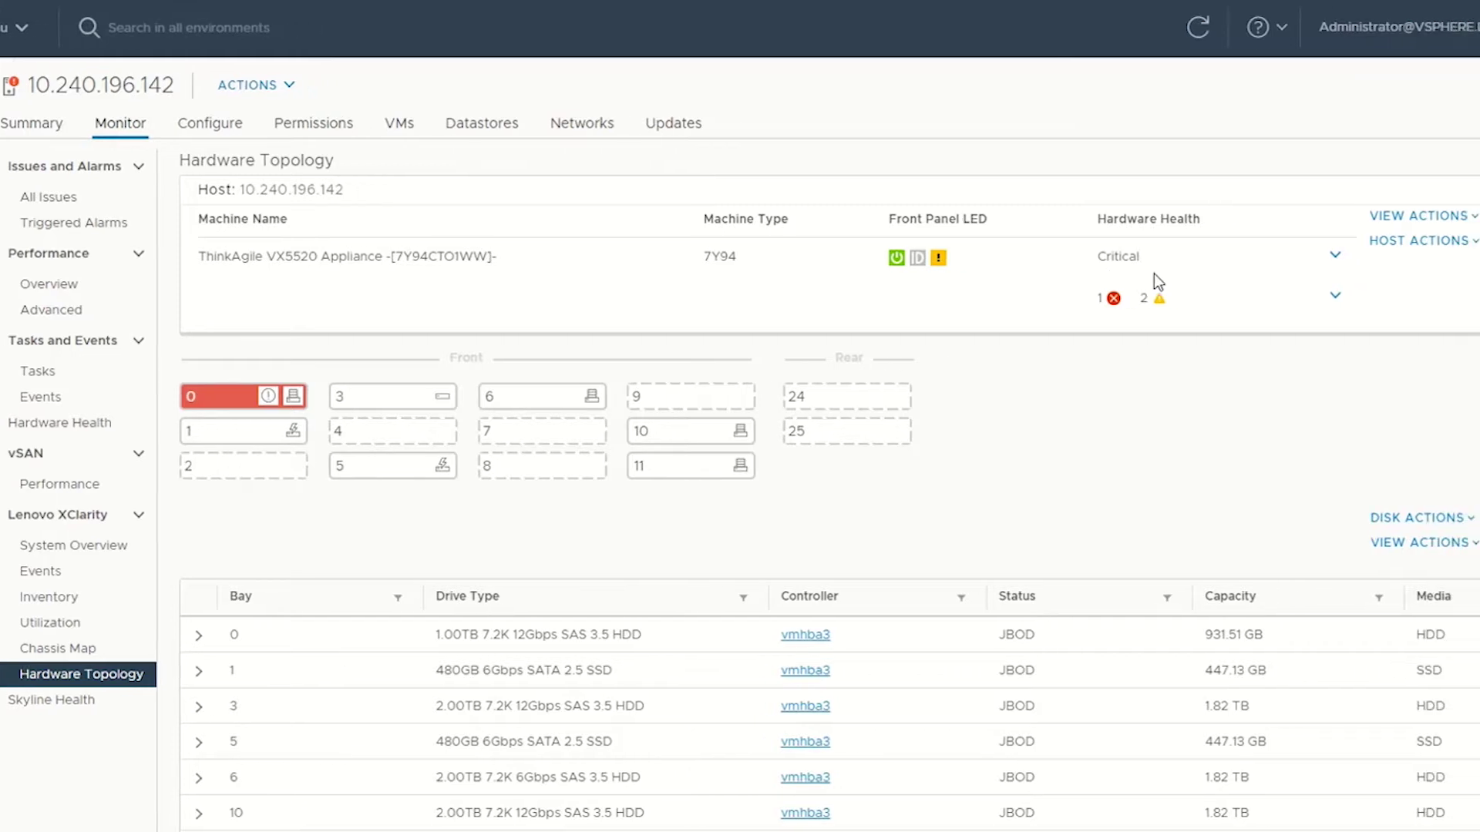
pyautogui.click(1184, 259)
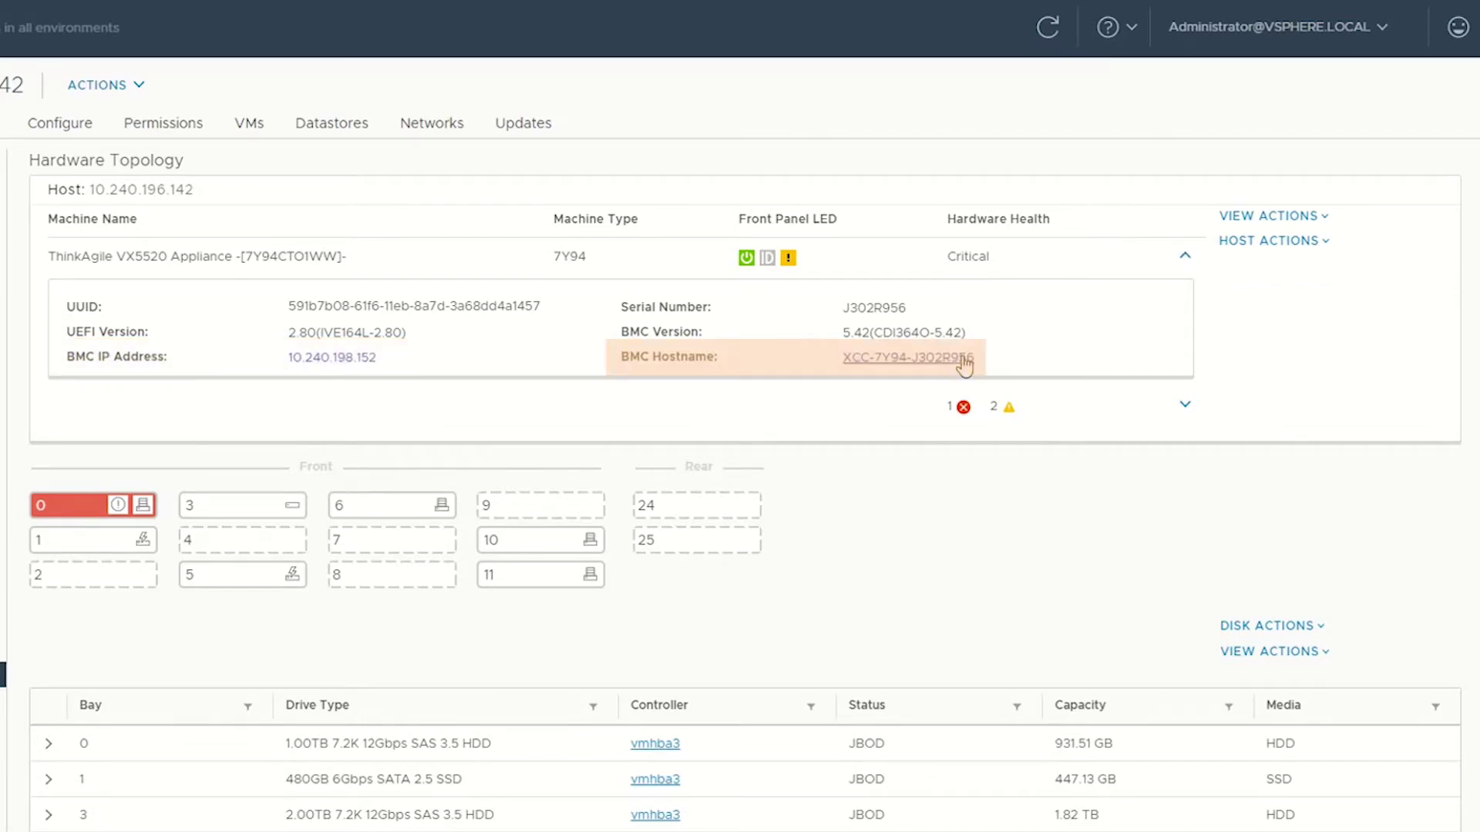
# View the BMC web console, collapse host details, then review and hide the alerts list.
pyautogui.click(357, 367)
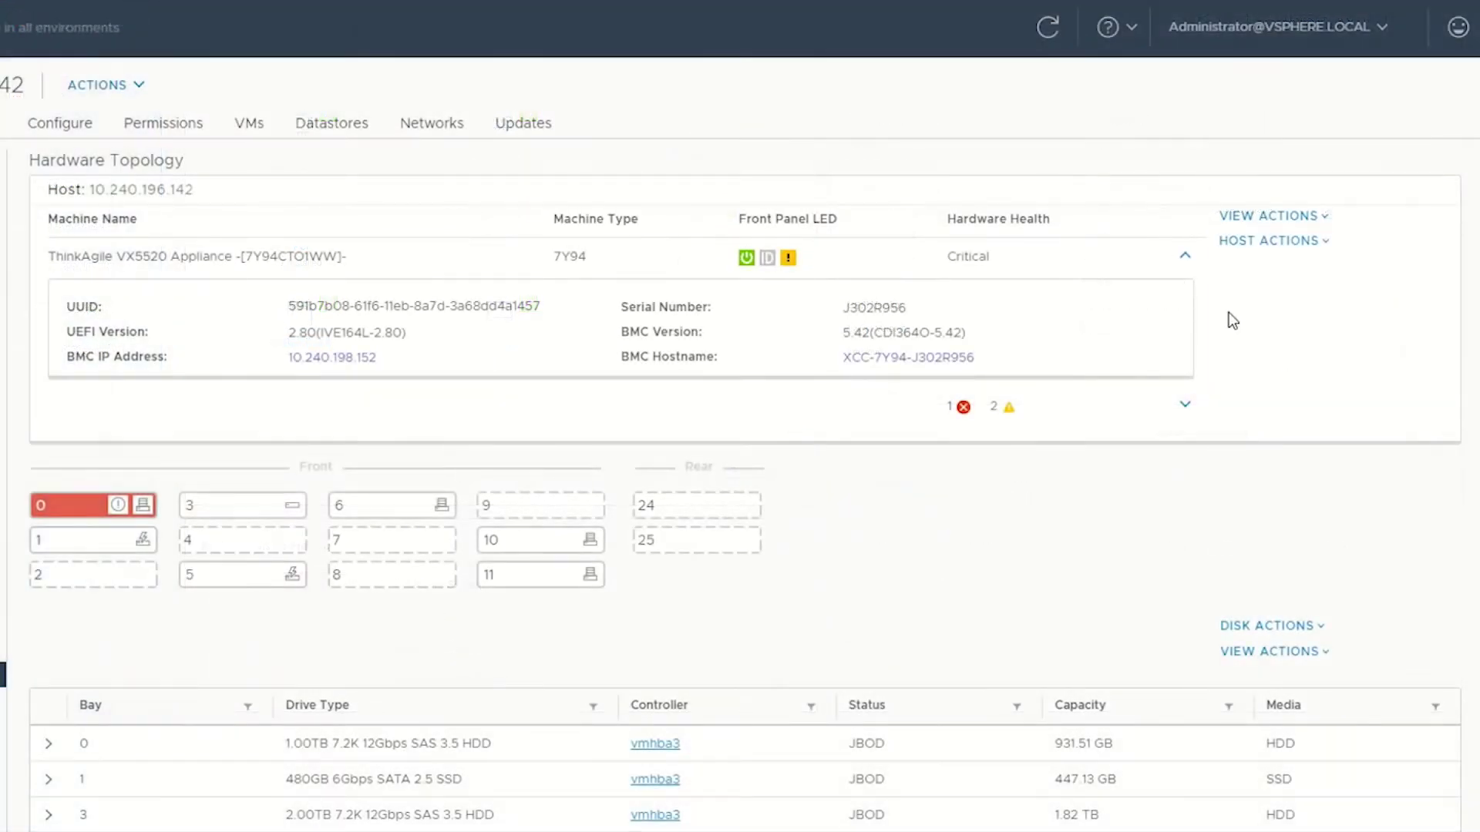
pyautogui.click(1184, 258)
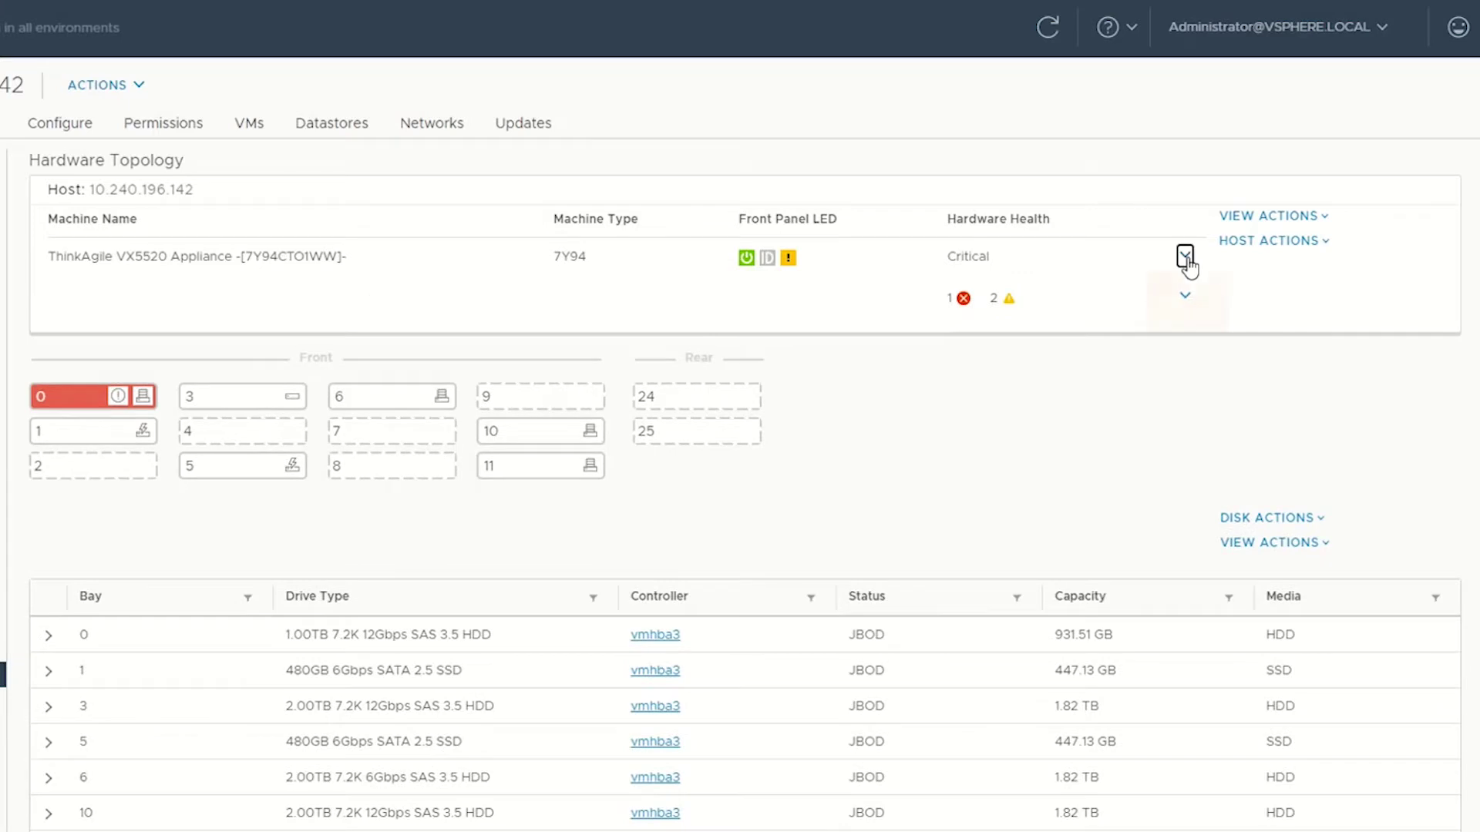
pyautogui.click(1186, 296)
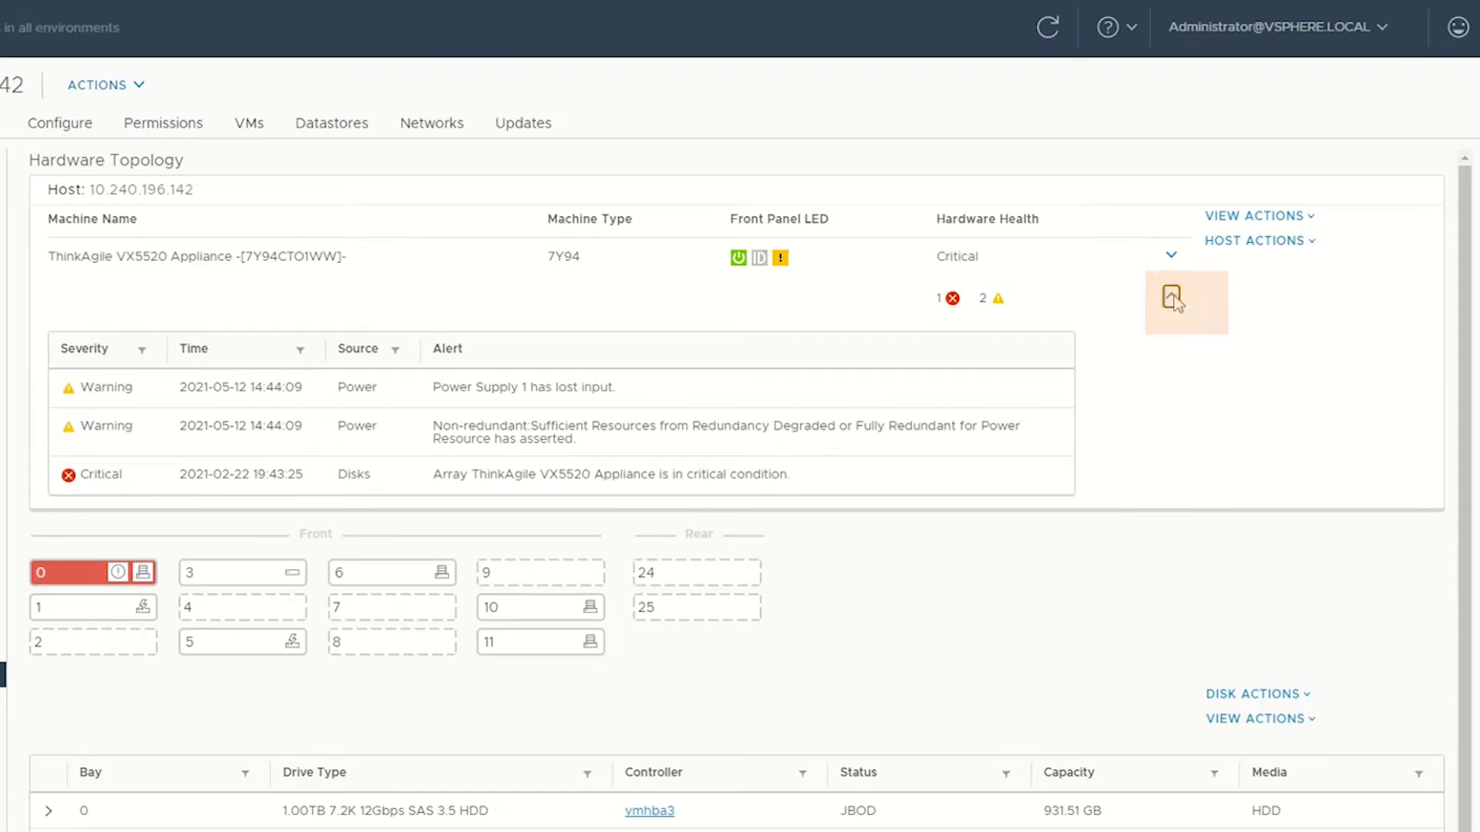
pyautogui.click(1184, 298)
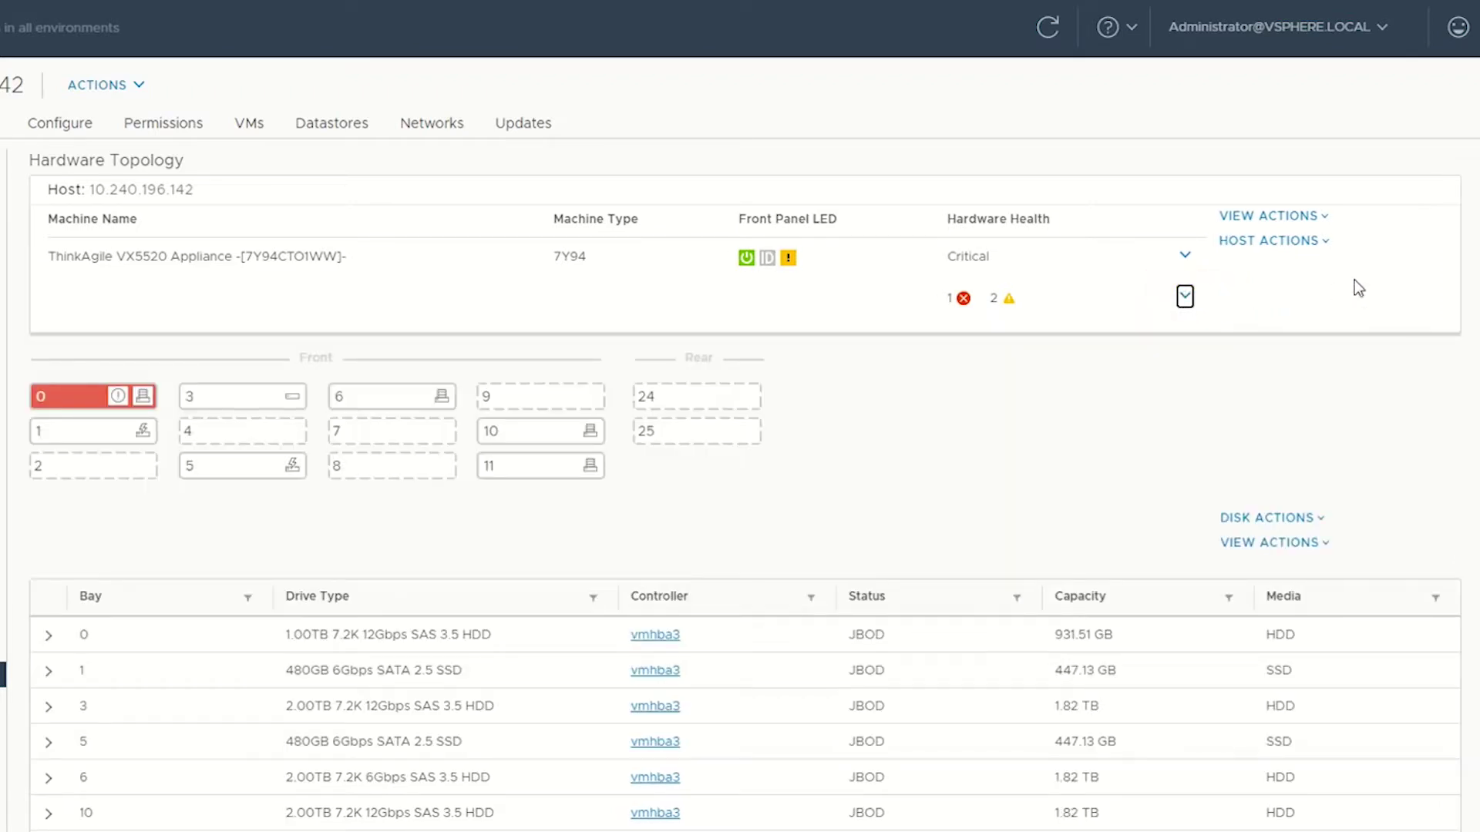
# Open View Detail Inventory and jump to its Storage Device, Sensor, NIC and Firmware sections.
pyautogui.click(1329, 218)
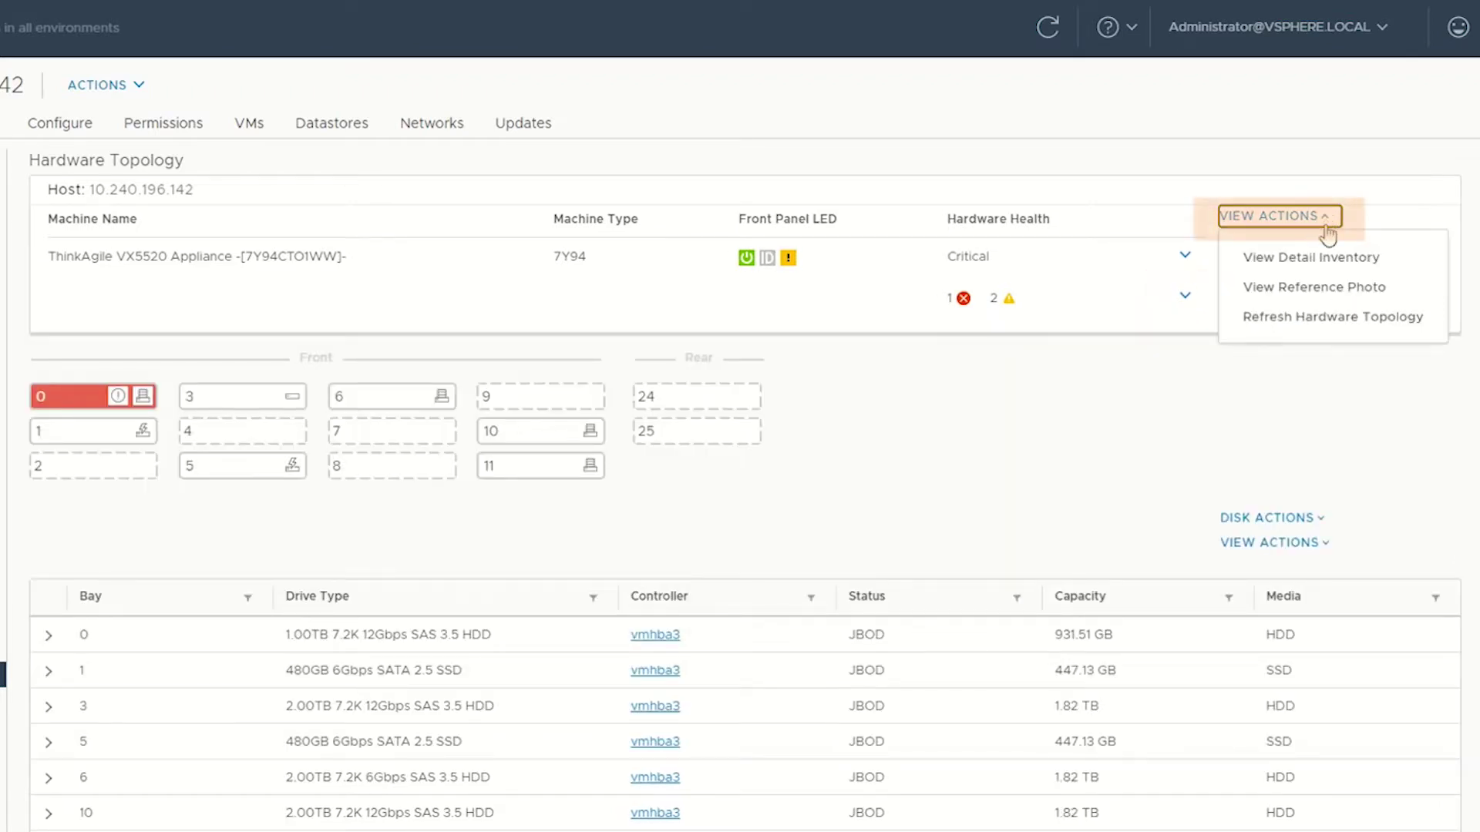
pyautogui.click(1326, 261)
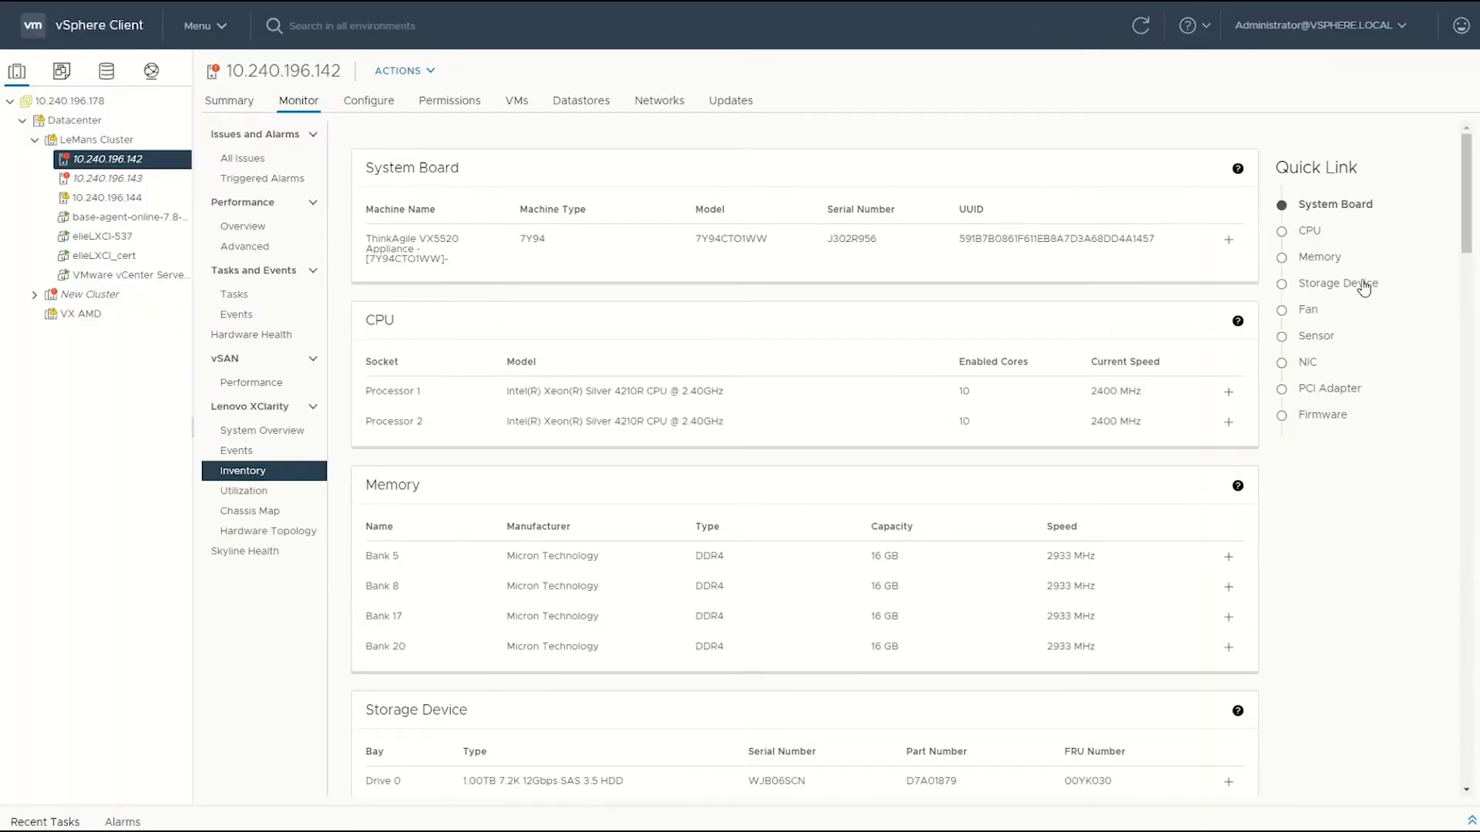
pyautogui.click(1364, 289)
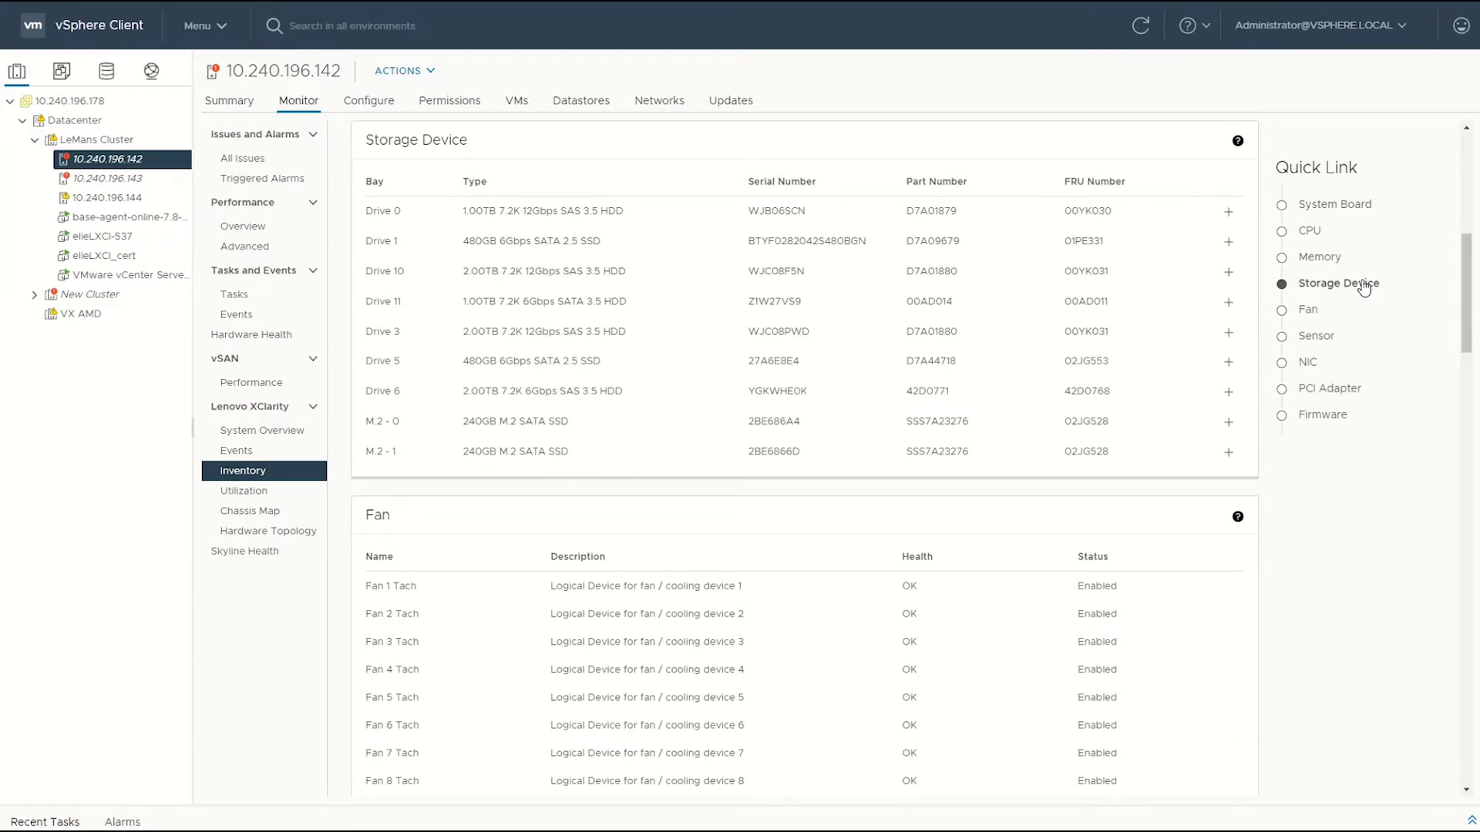
pyautogui.click(1319, 342)
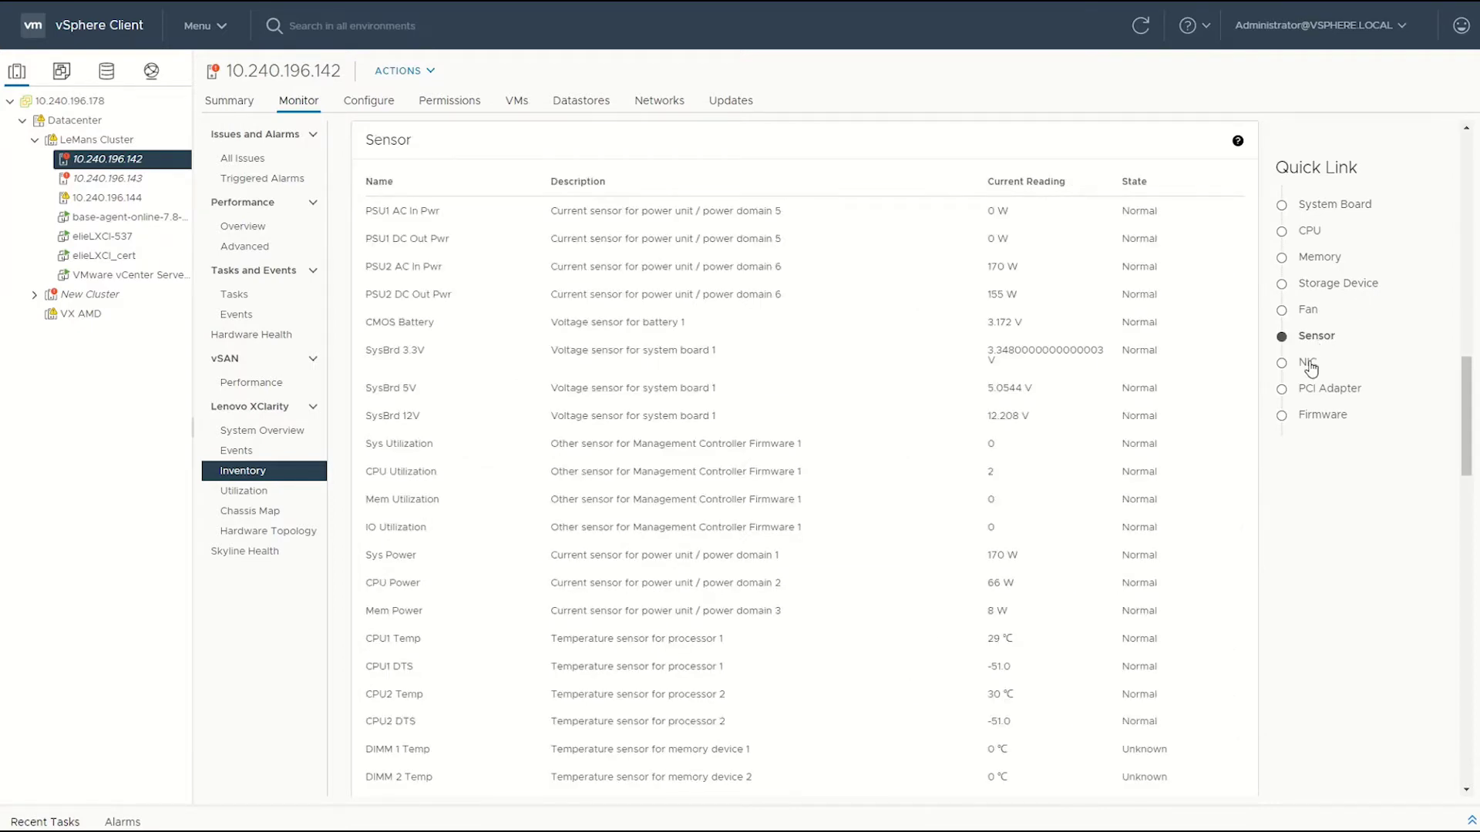
pyautogui.click(1310, 367)
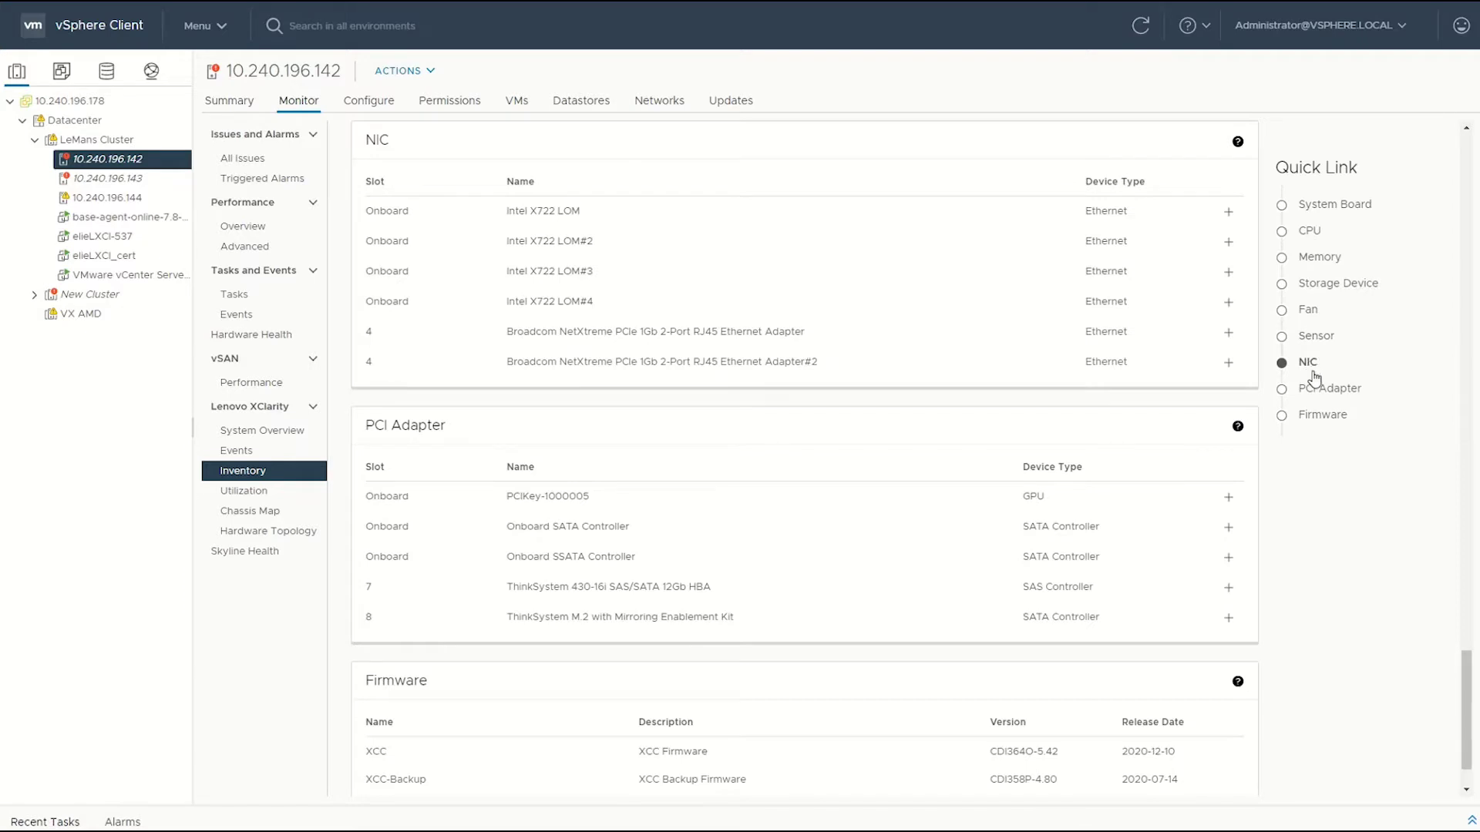
pyautogui.click(1324, 415)
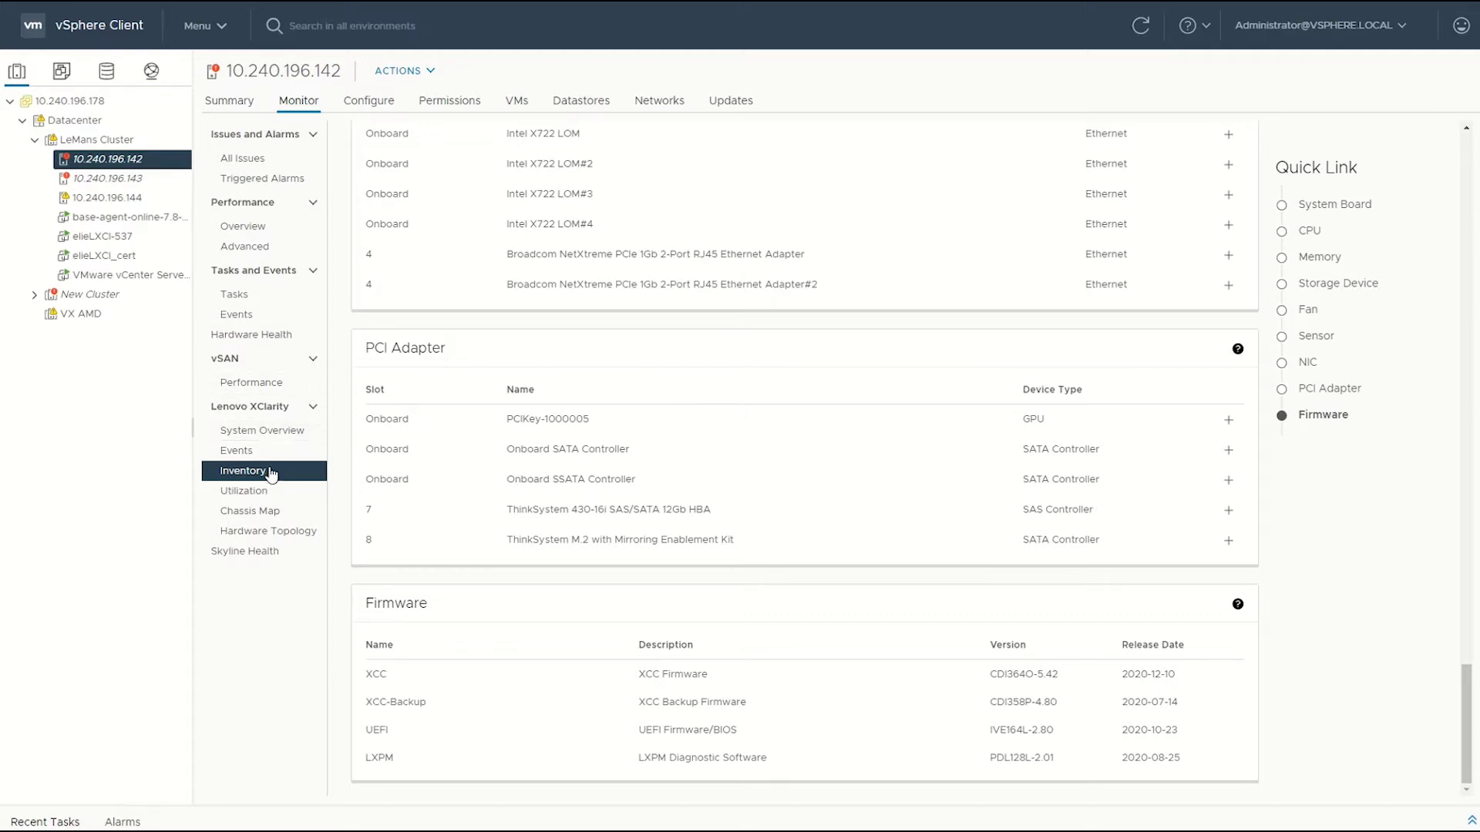
# View the ThinkAgile VX5520 reference photo and Lenovo Press product guide, then close the modal.
pyautogui.click(322, 531)
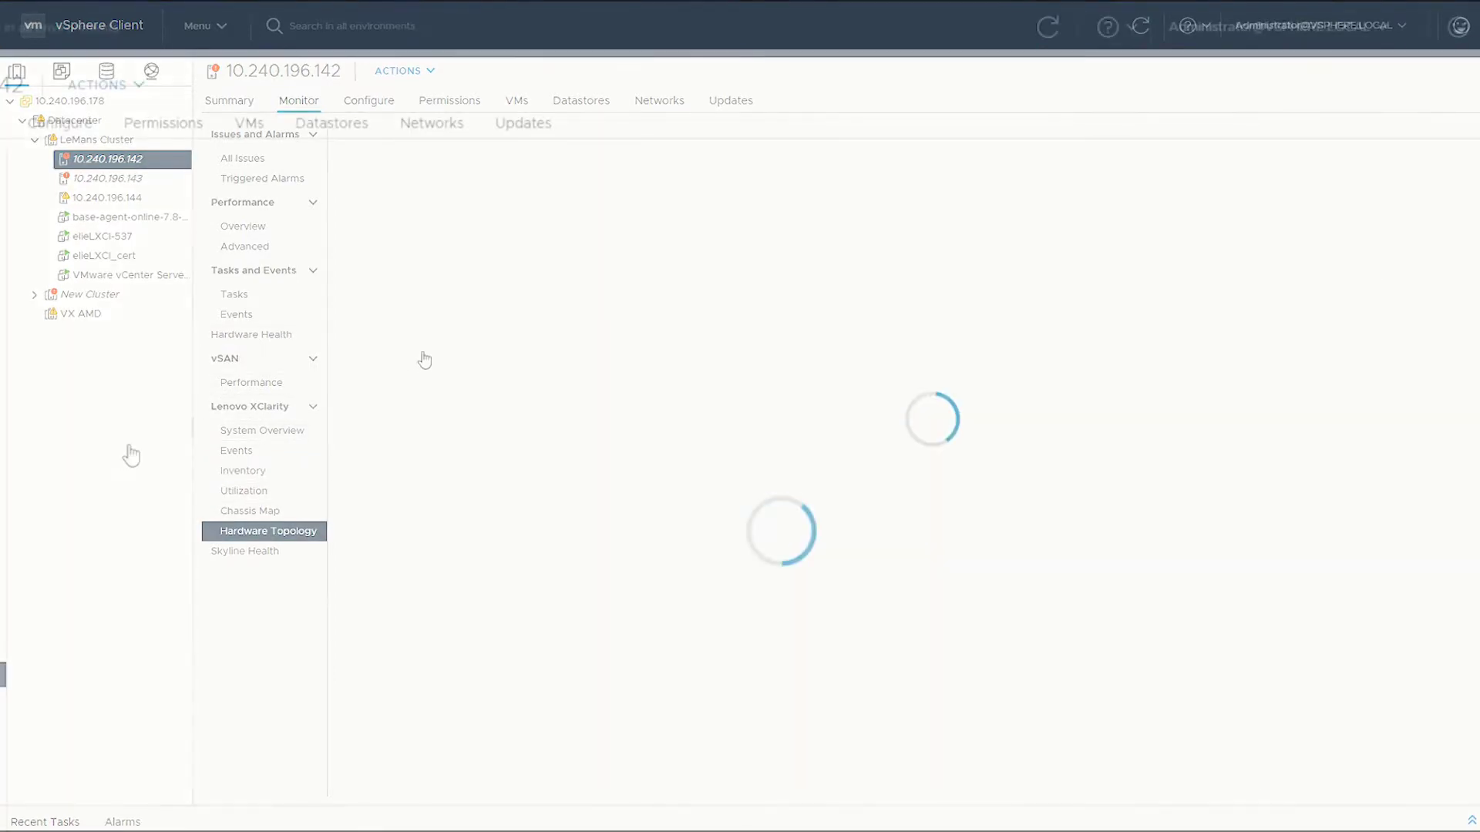
pyautogui.click(1275, 219)
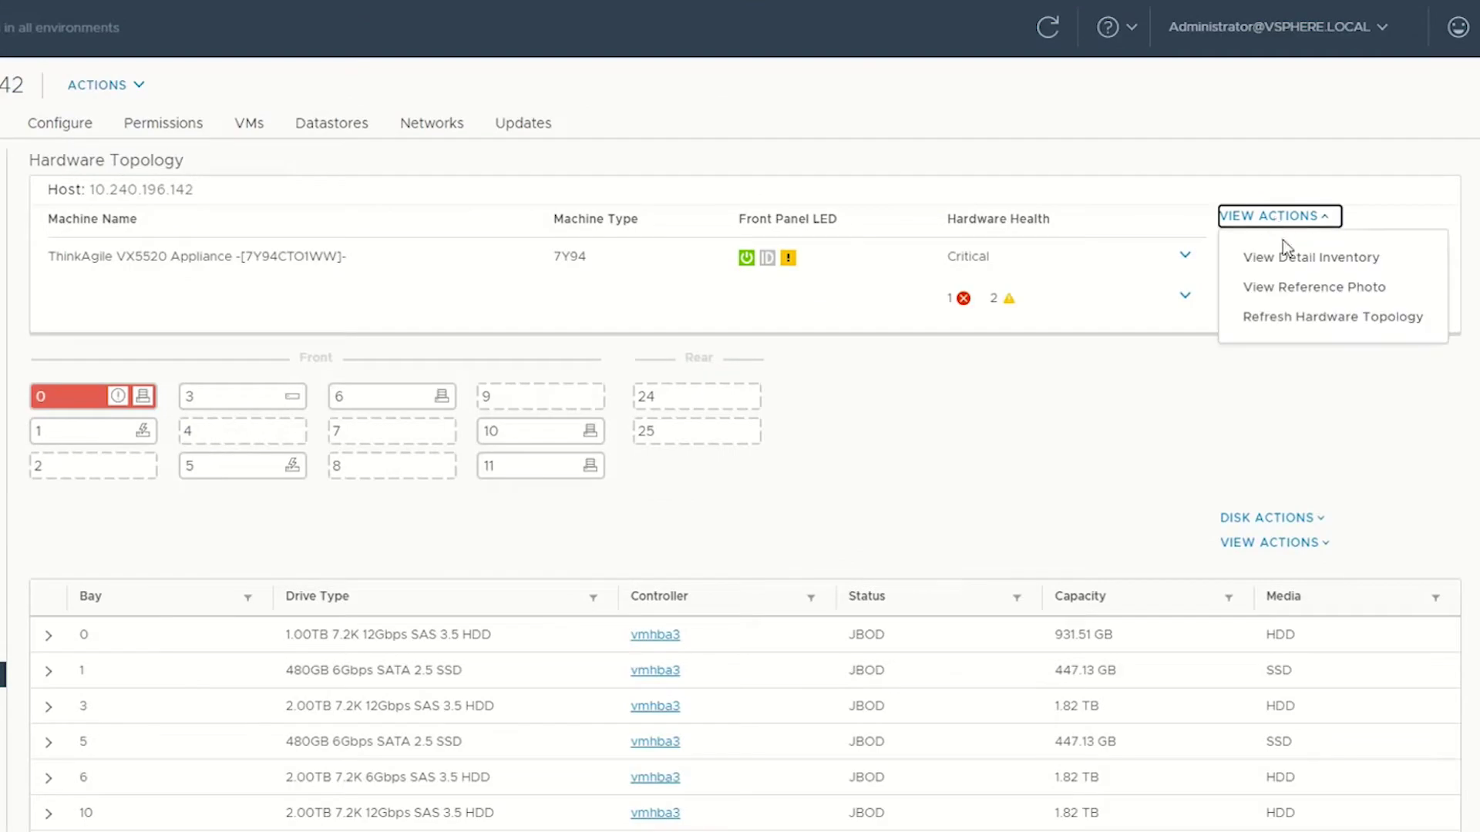
pyautogui.click(1293, 285)
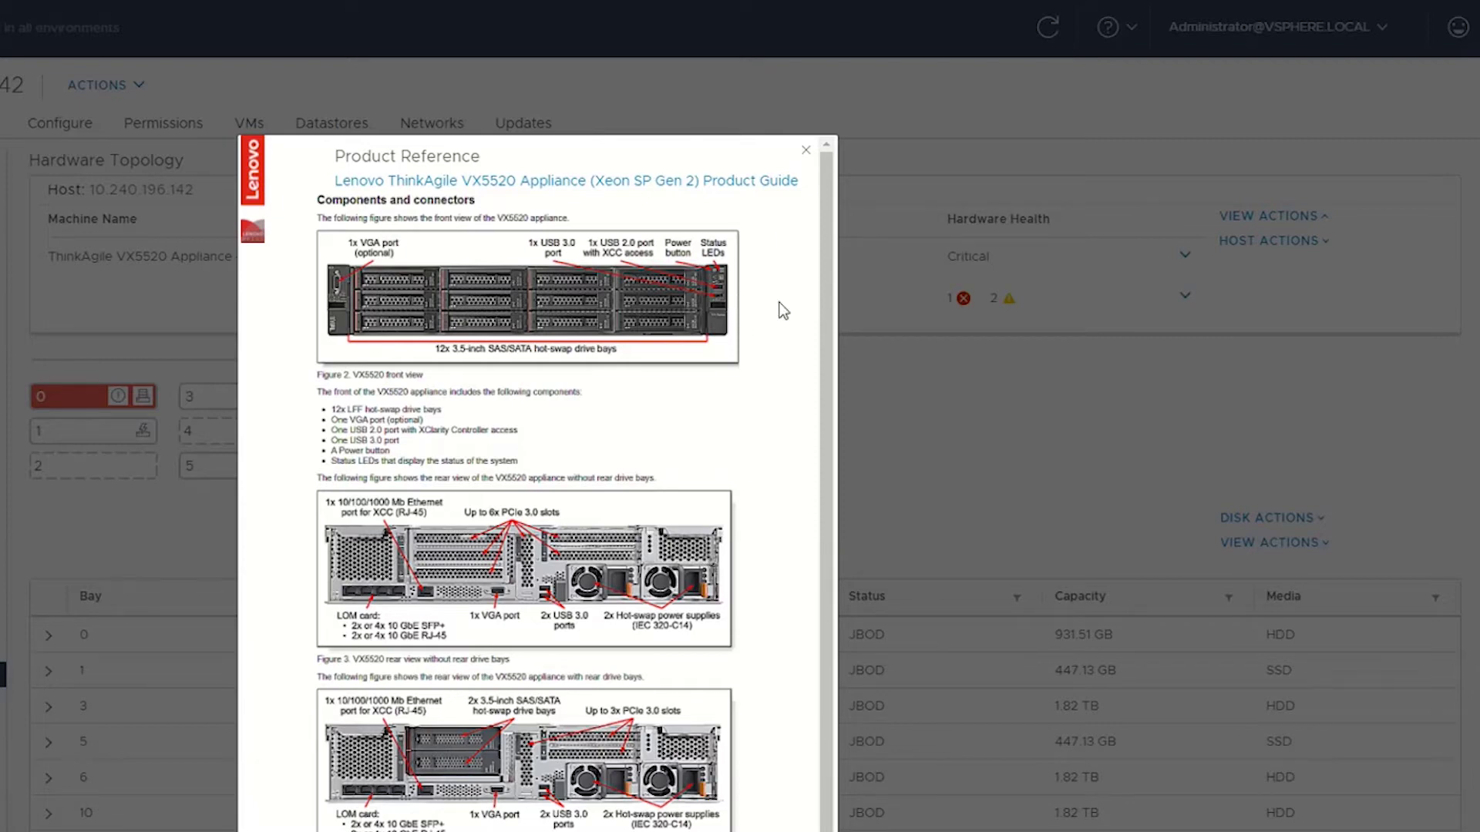
pyautogui.click(783, 185)
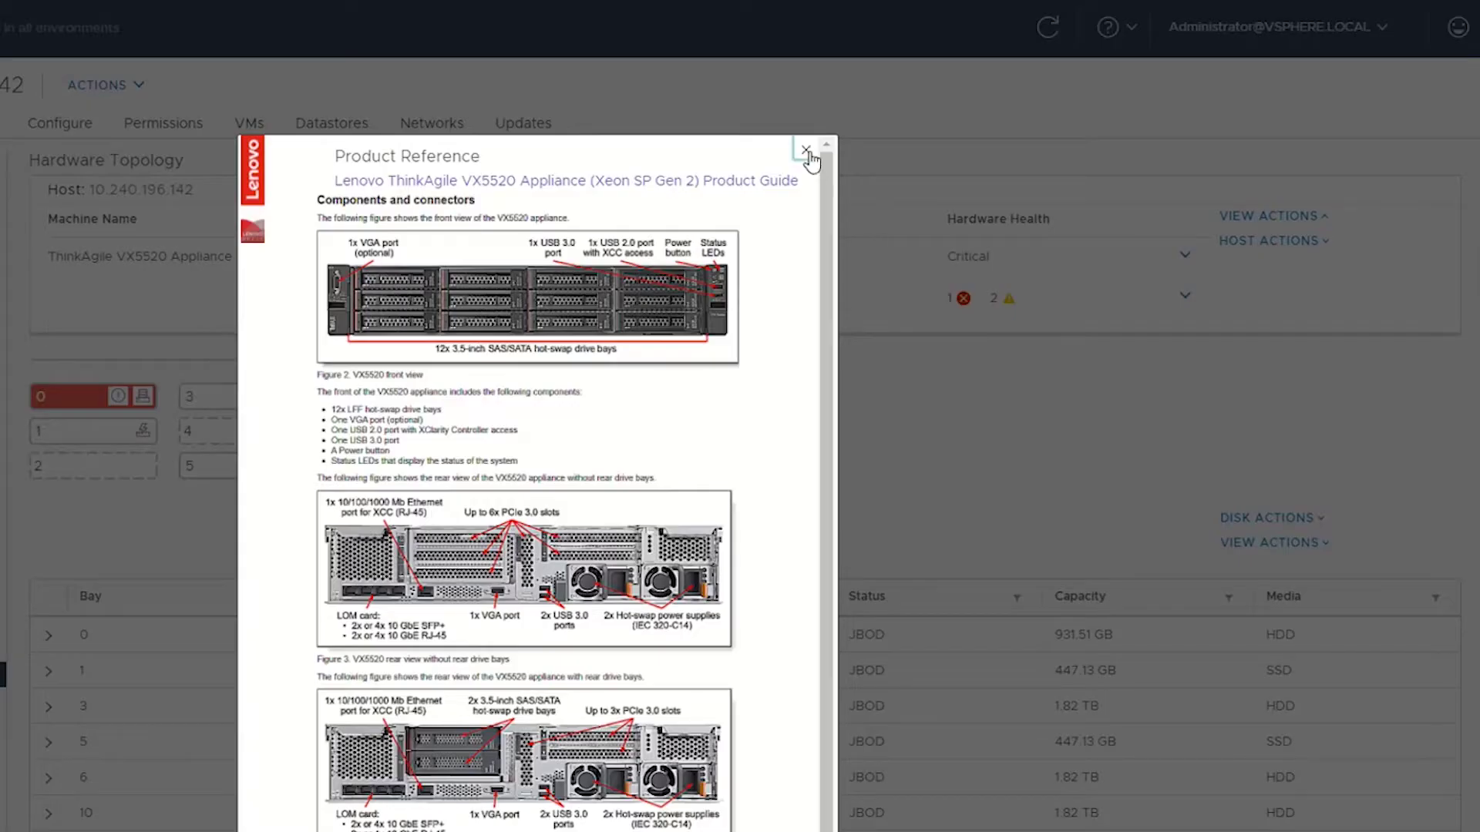
pyautogui.click(810, 151)
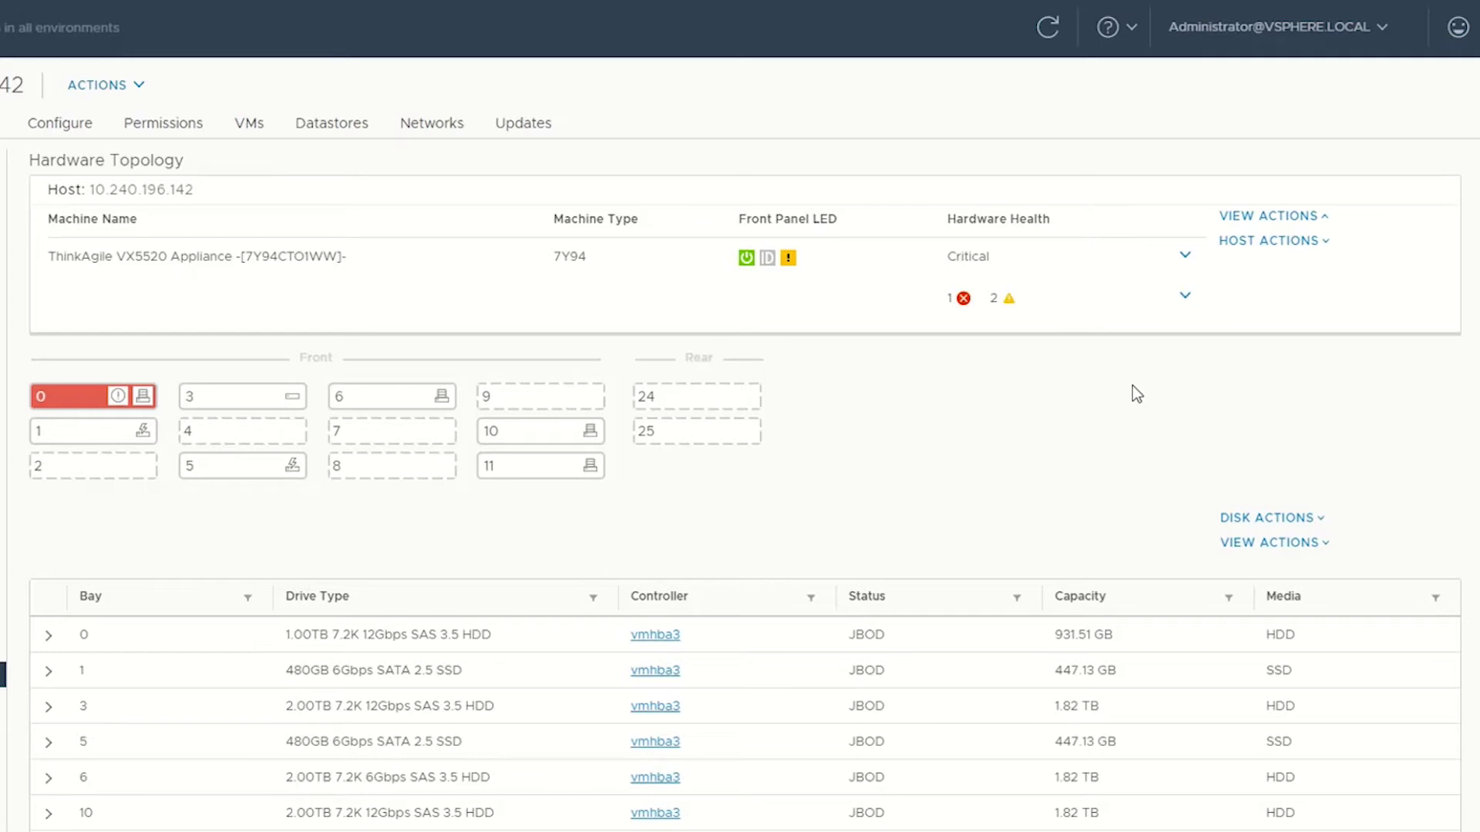
# Refresh the hardware topology, then switch the host's ID LED on and back off.
pyautogui.click(1270, 218)
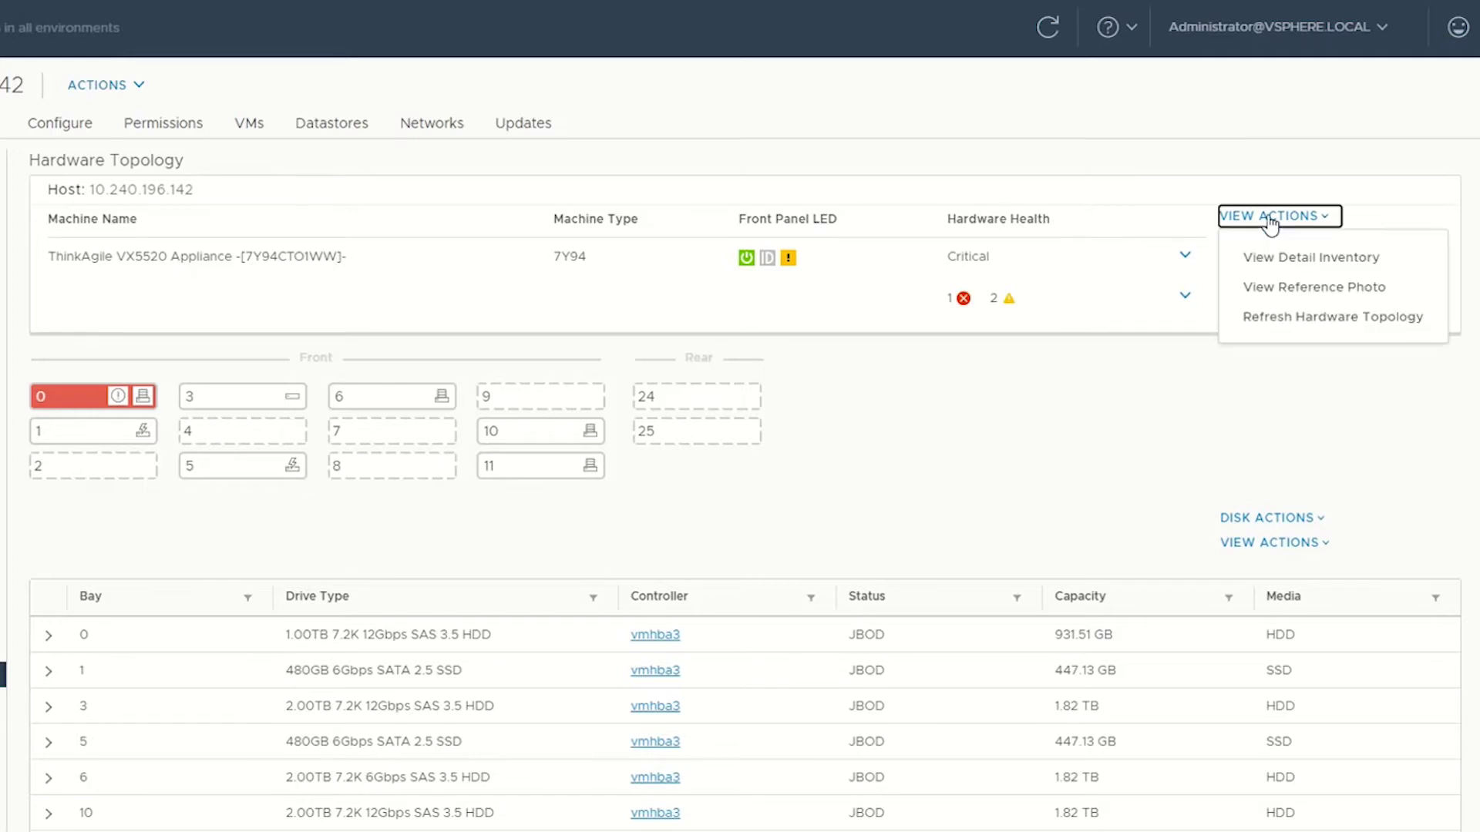
pyautogui.click(1269, 319)
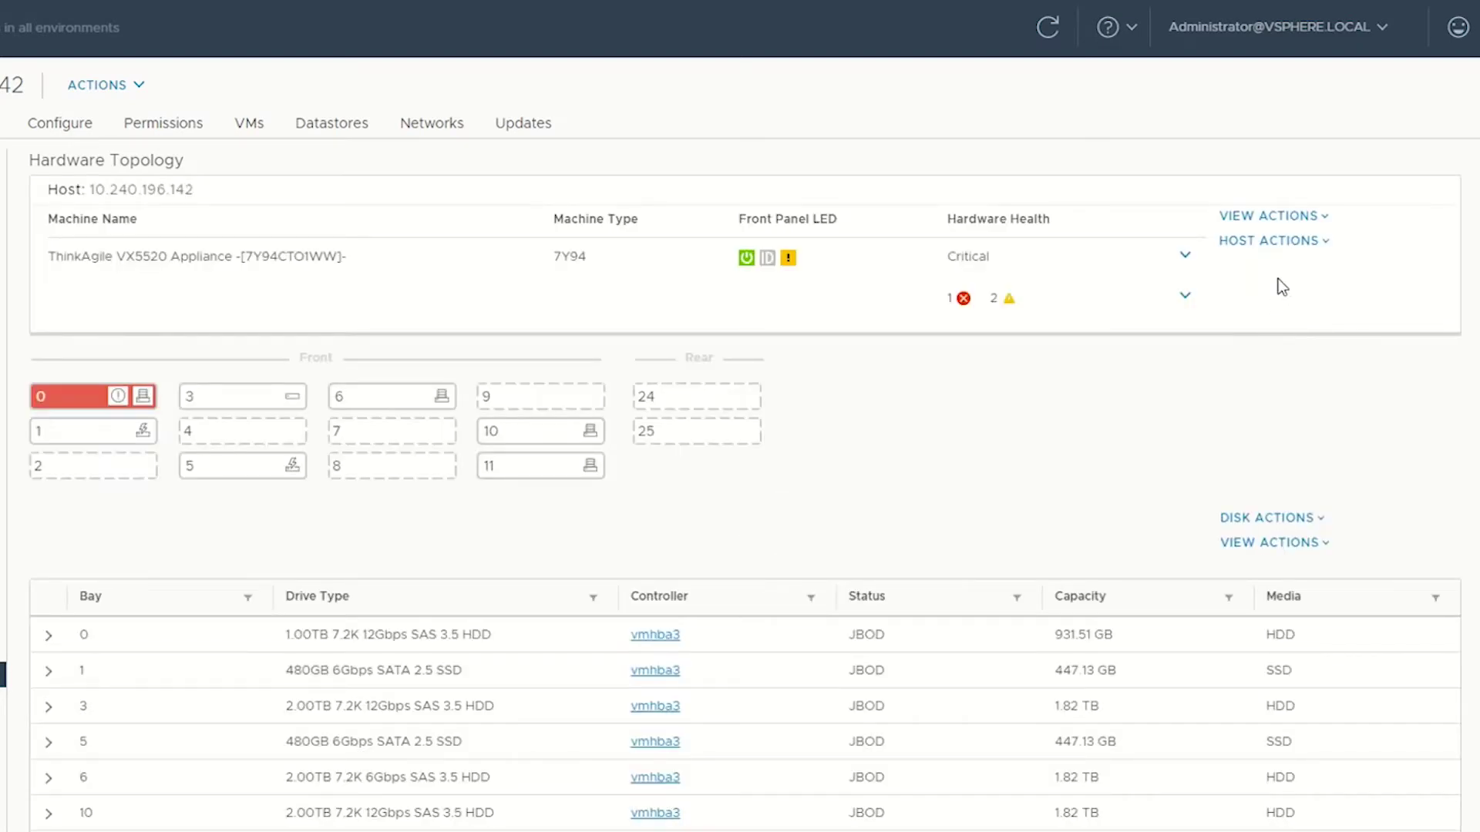
pyautogui.click(1284, 244)
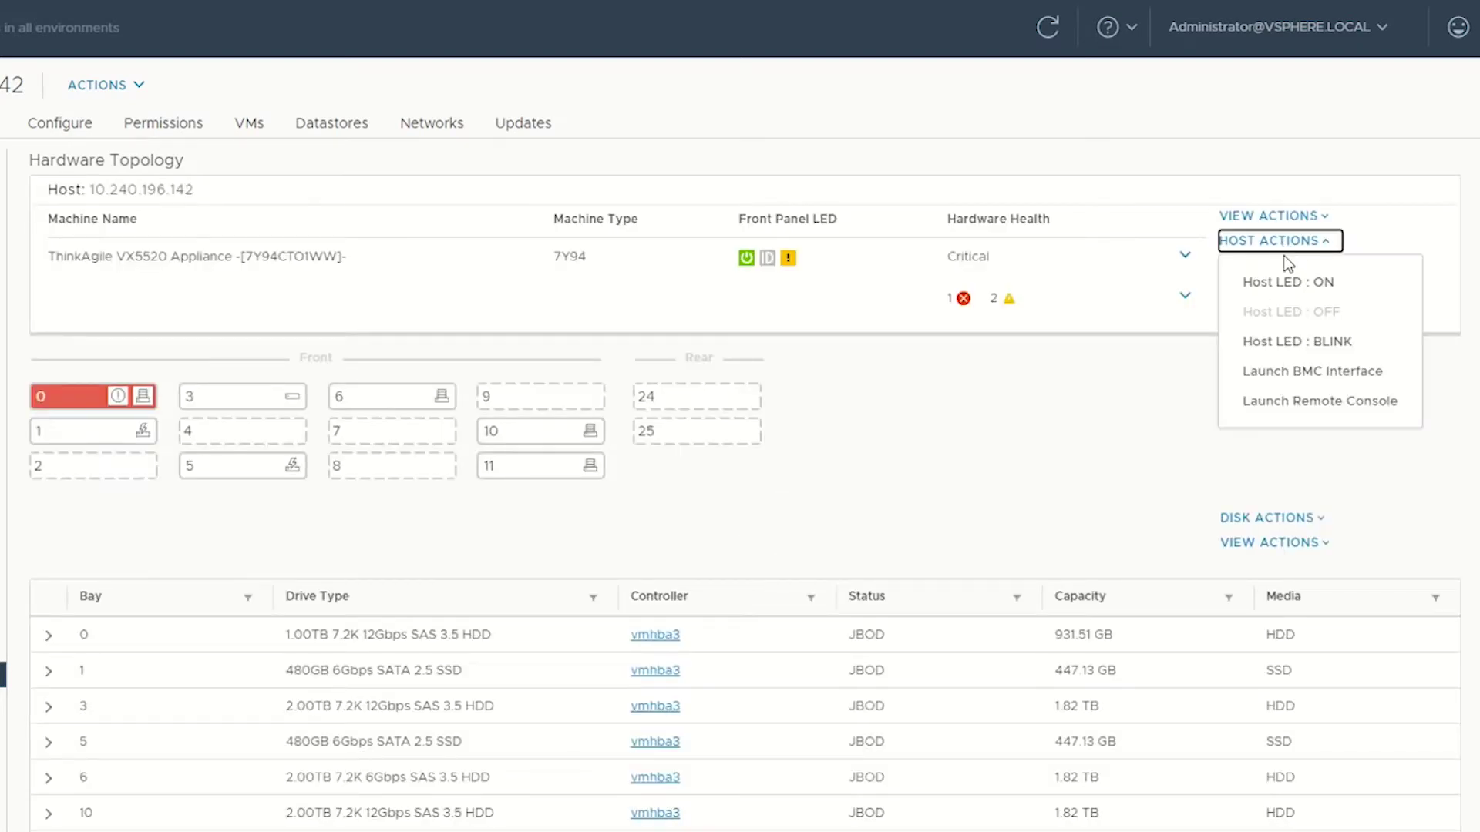
pyautogui.click(1287, 284)
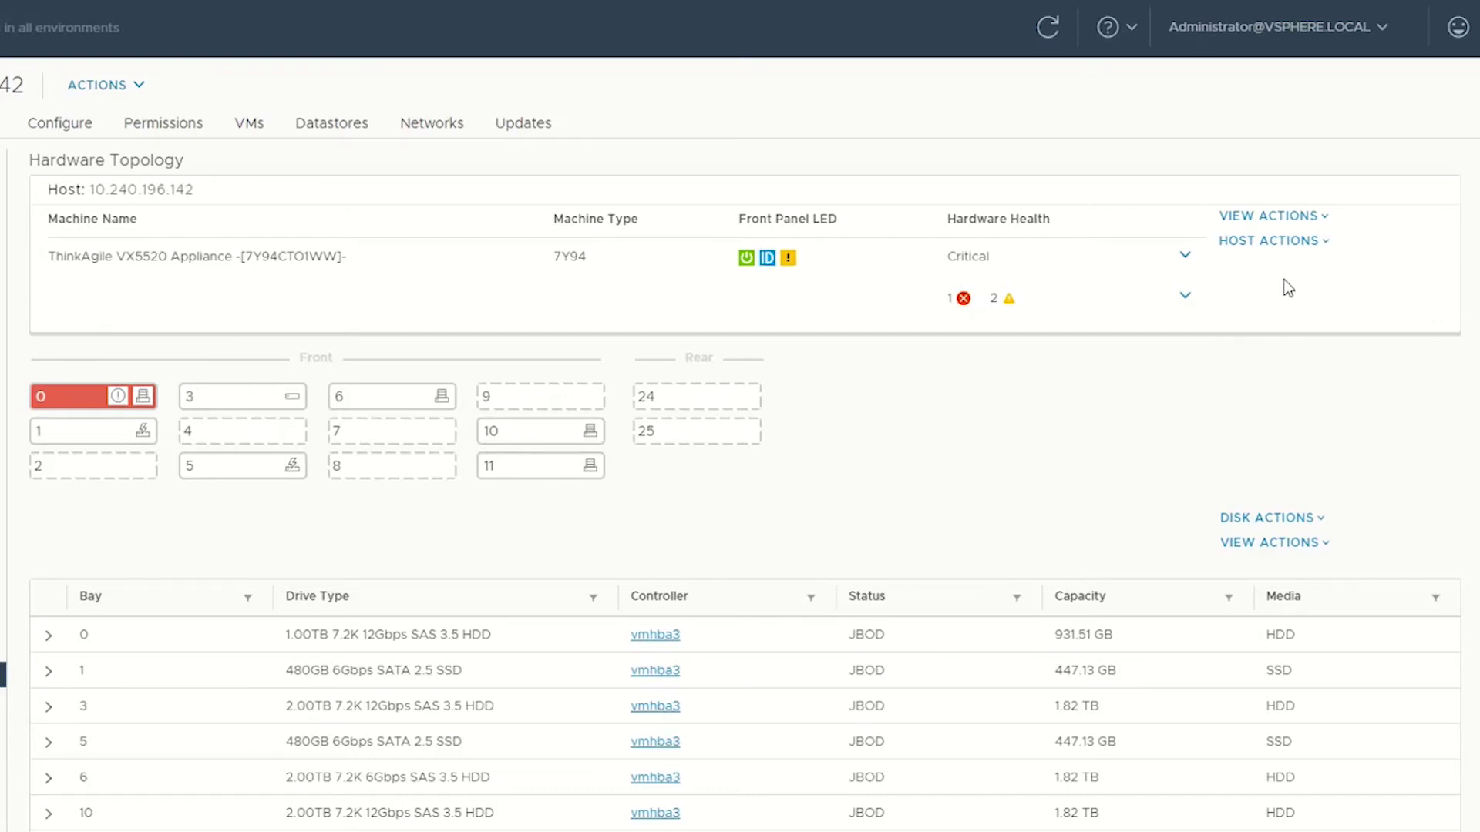
pyautogui.click(1291, 247)
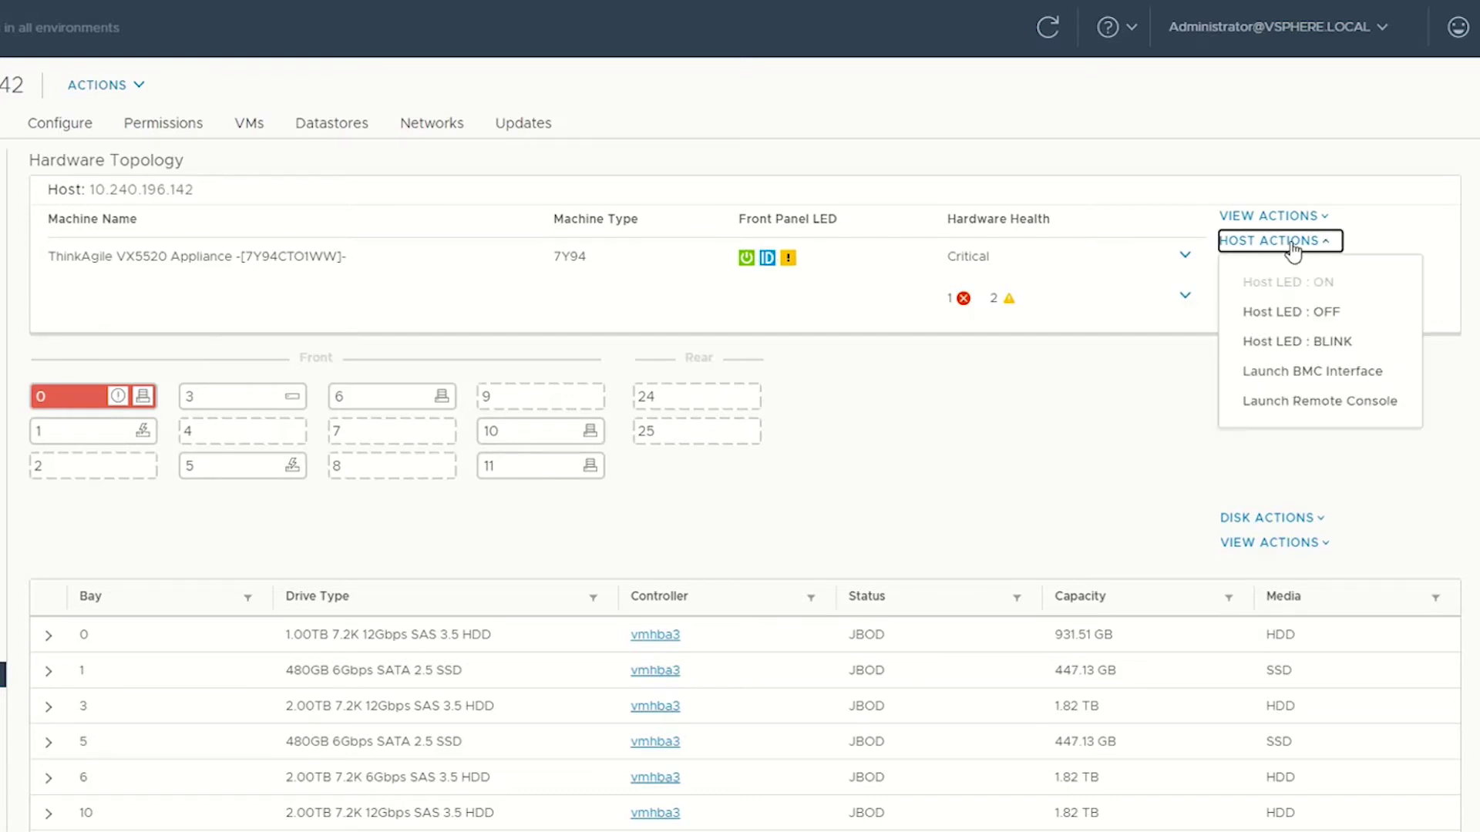
pyautogui.click(1287, 313)
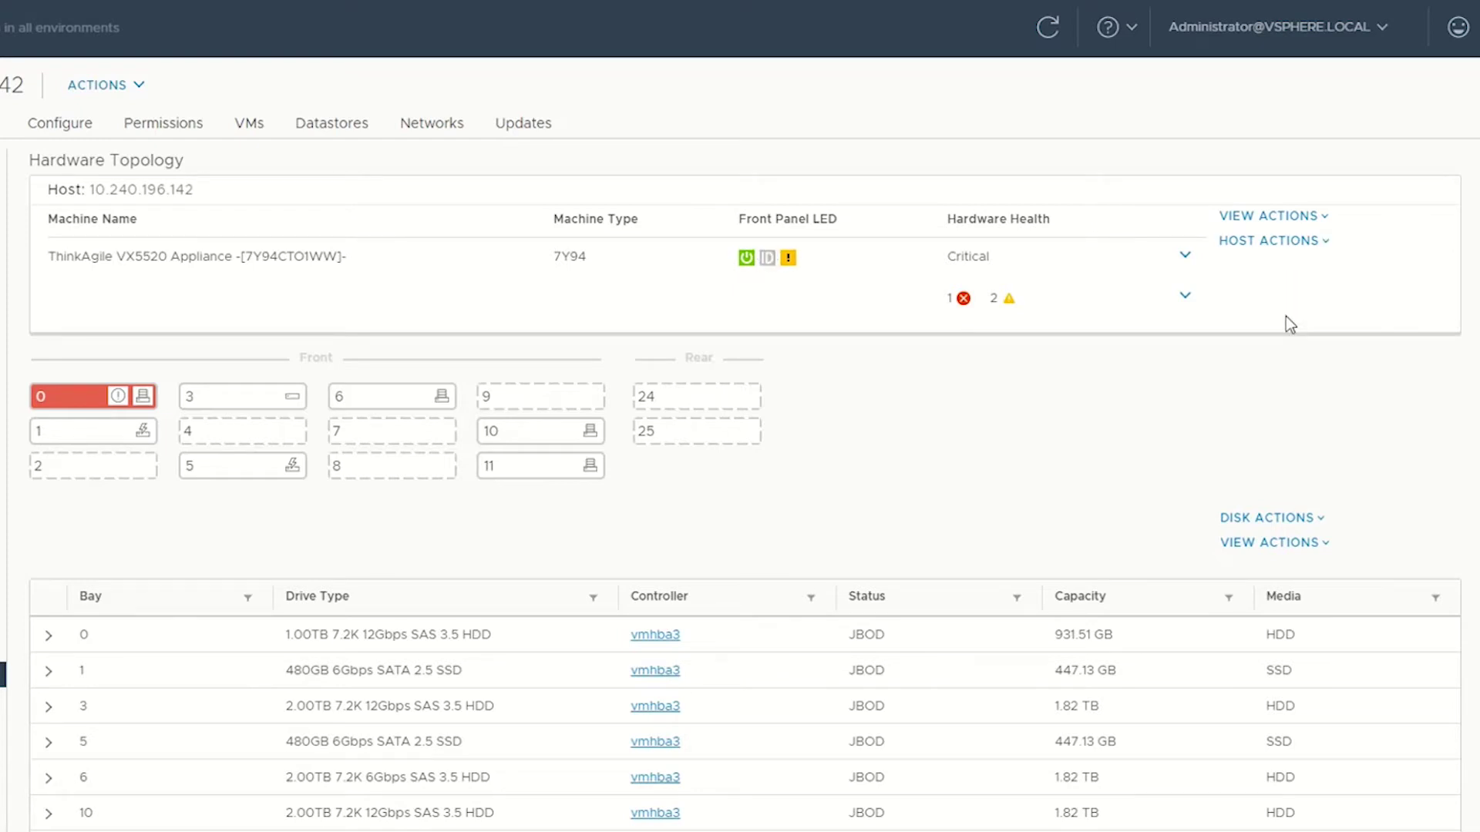
pyautogui.click(1285, 246)
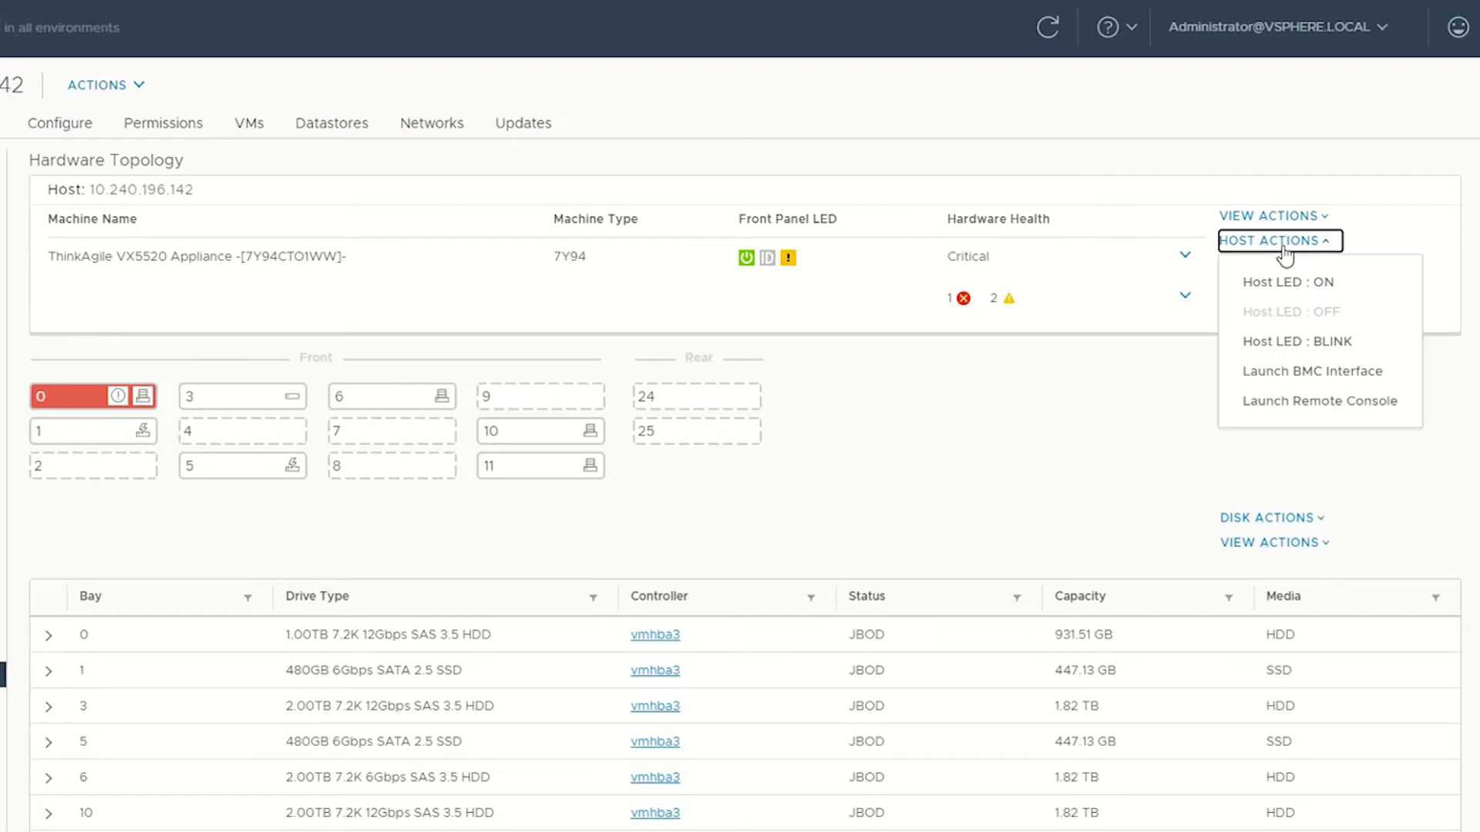
# Set the host LED to blink and launch the BMC interface, confirming with OK.
pyautogui.click(1272, 341)
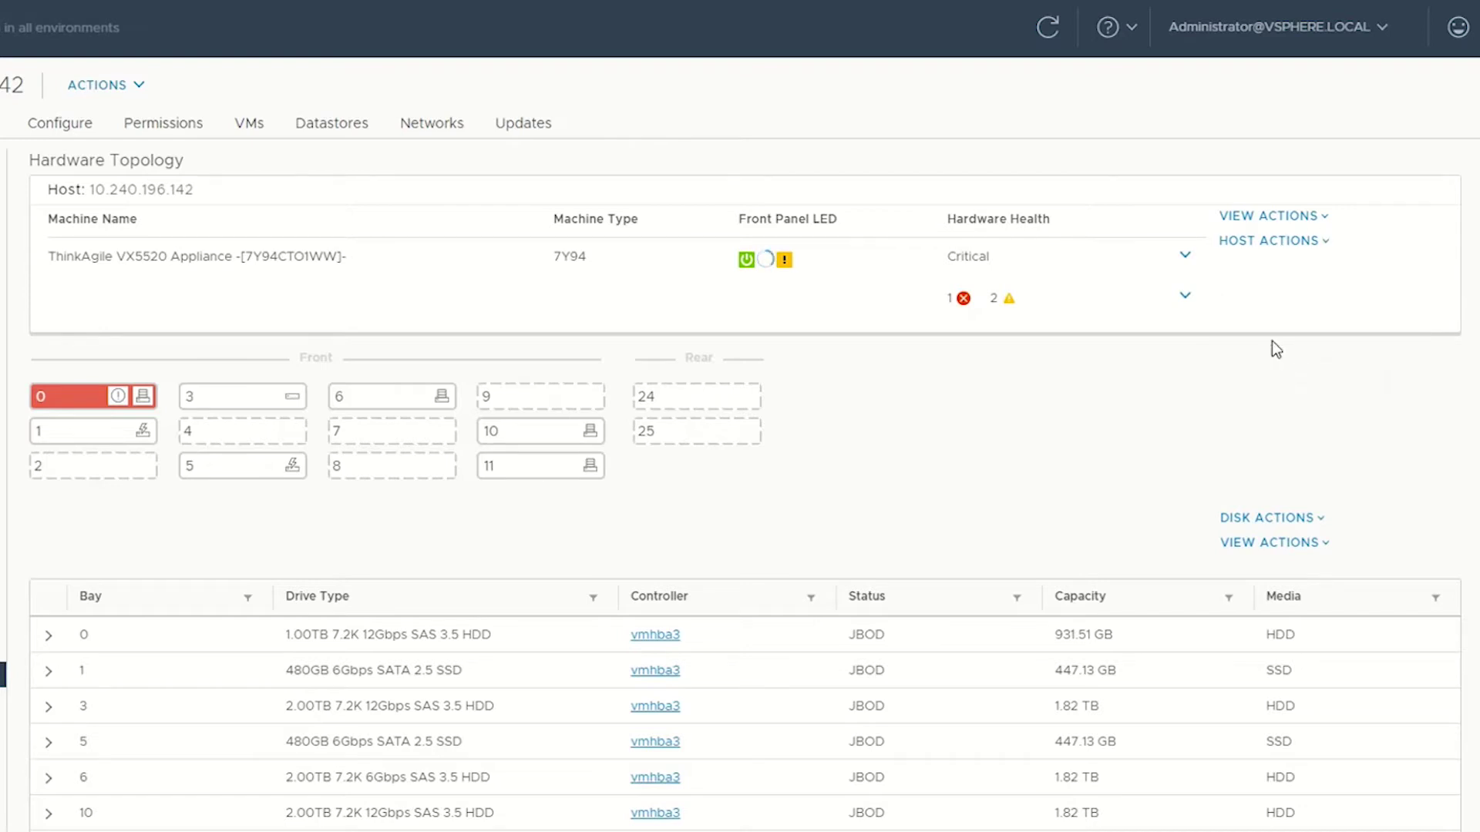
pyautogui.click(1278, 243)
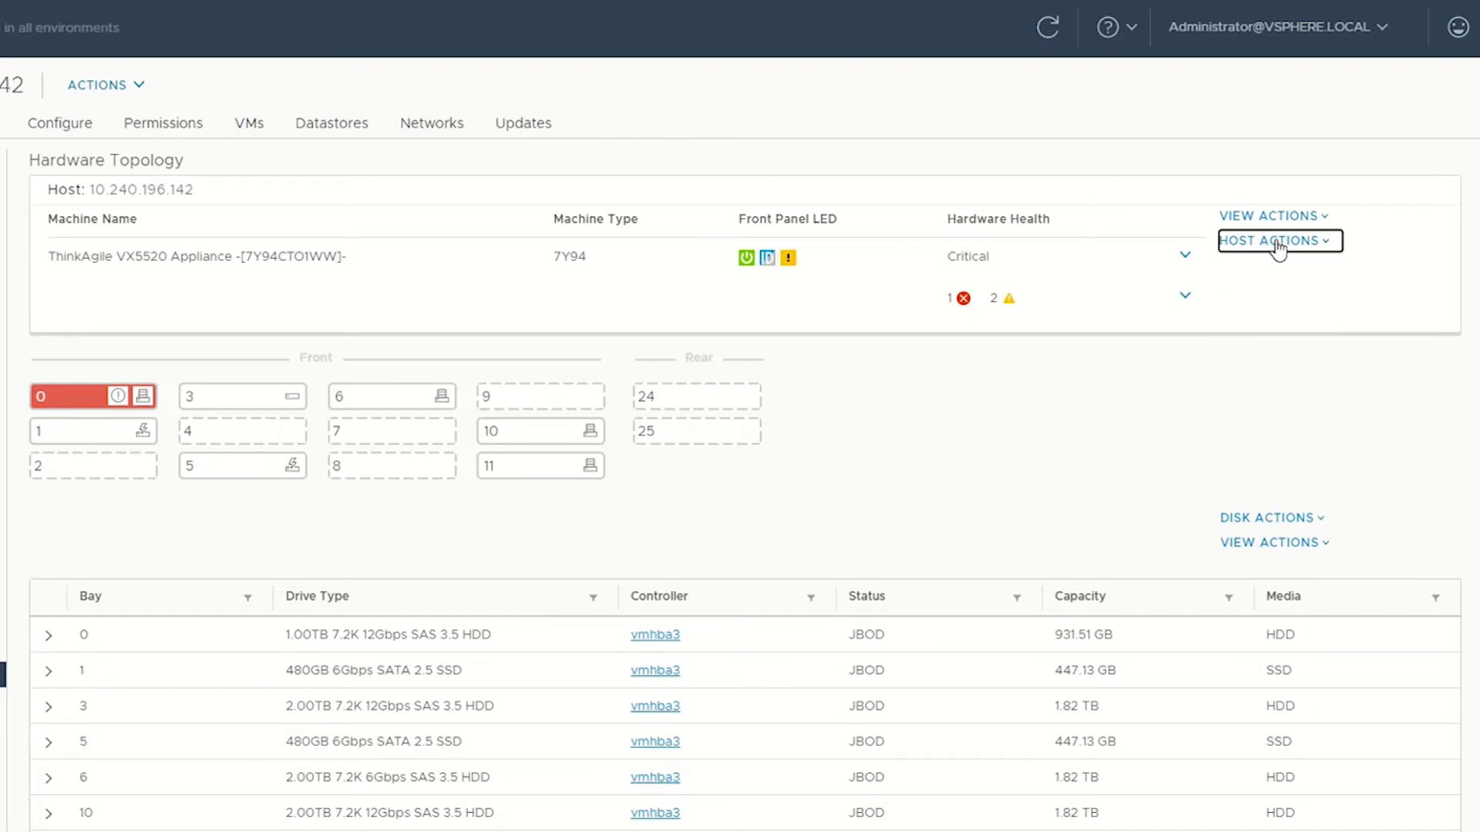
pyautogui.click(1271, 372)
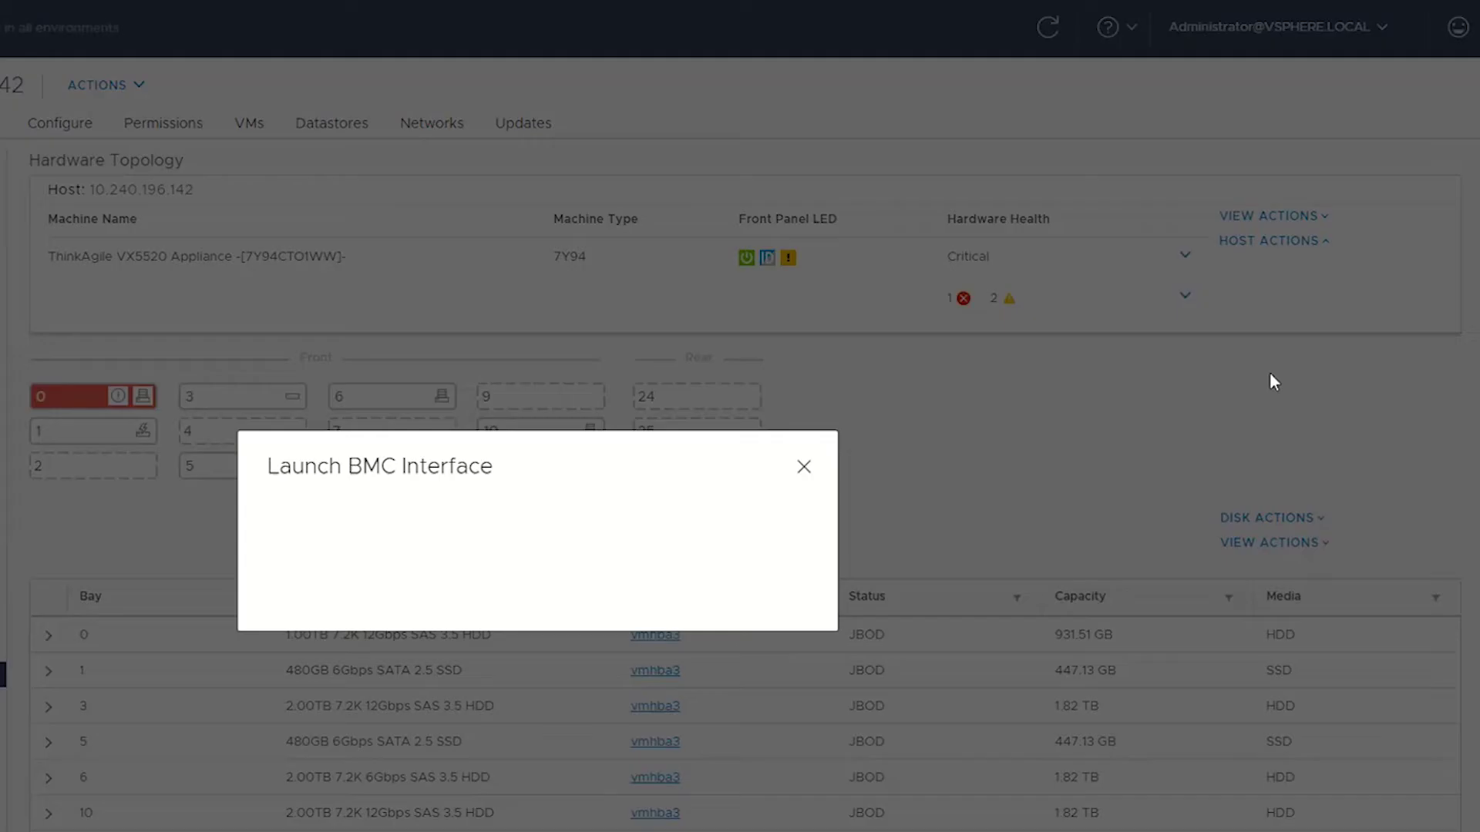
pyautogui.click(793, 587)
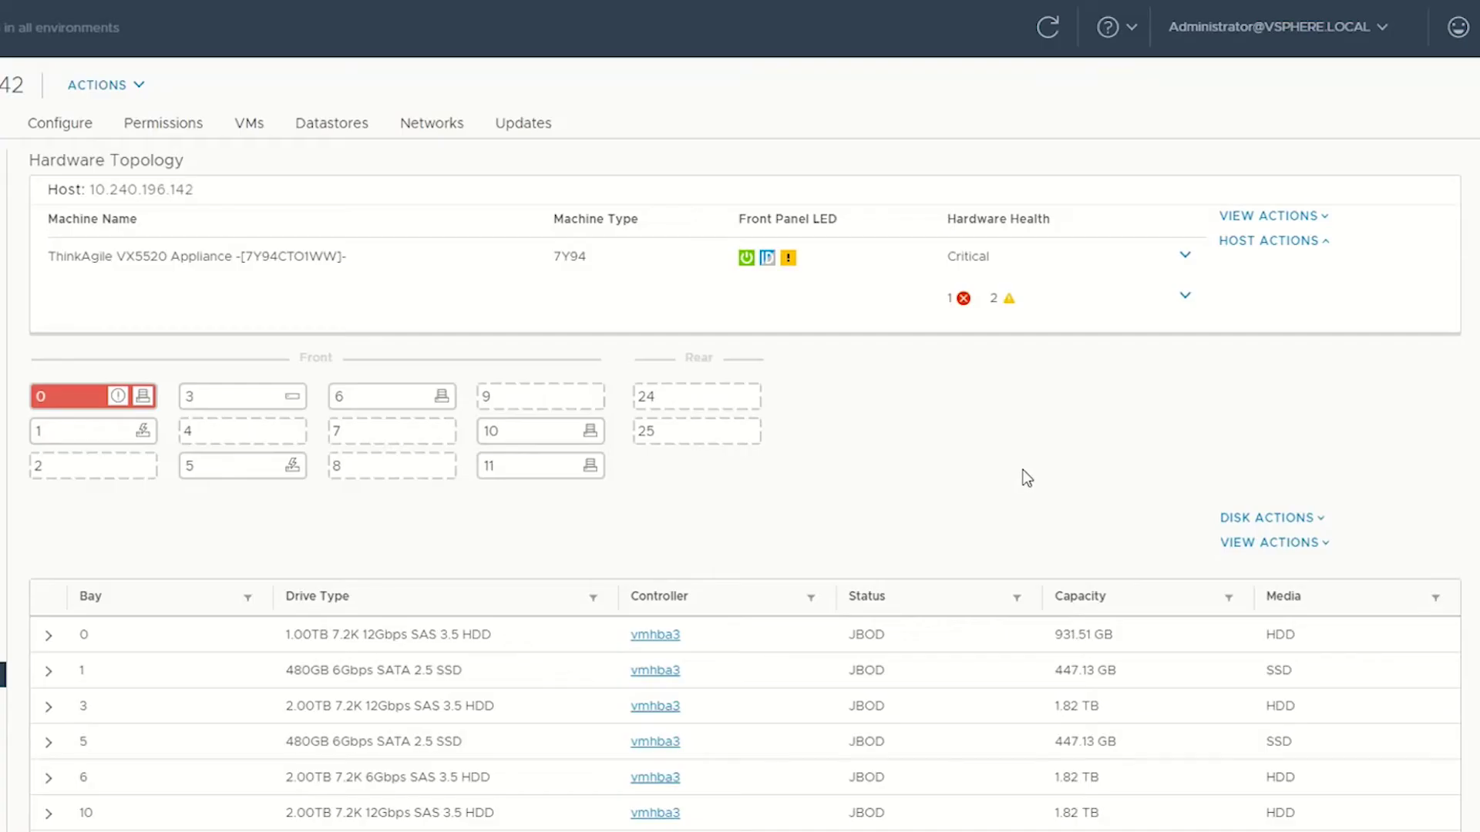
# Launch the host's remote console from Host Actions and confirm with OK.
pyautogui.click(1270, 245)
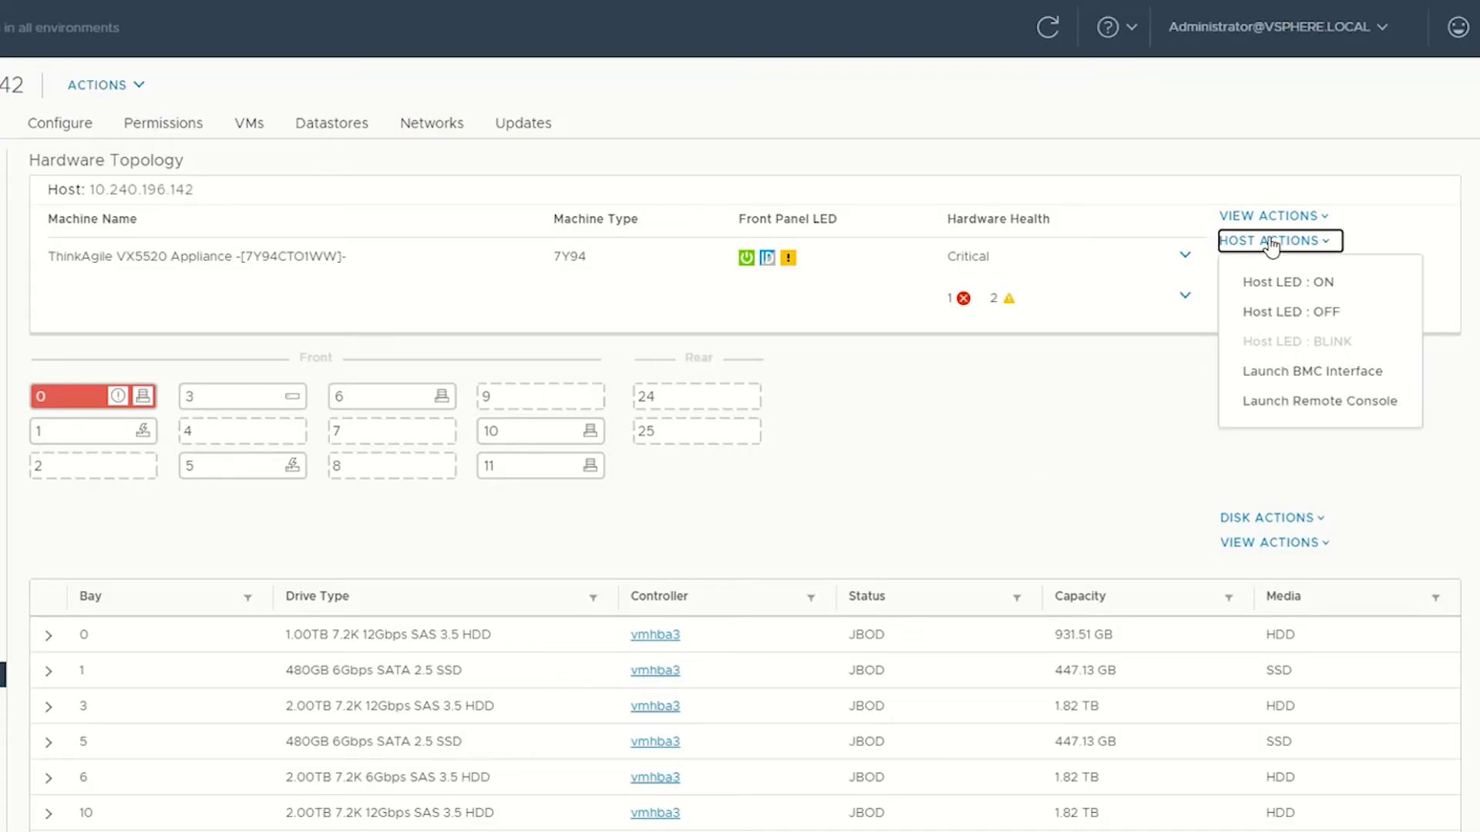
pyautogui.click(1284, 403)
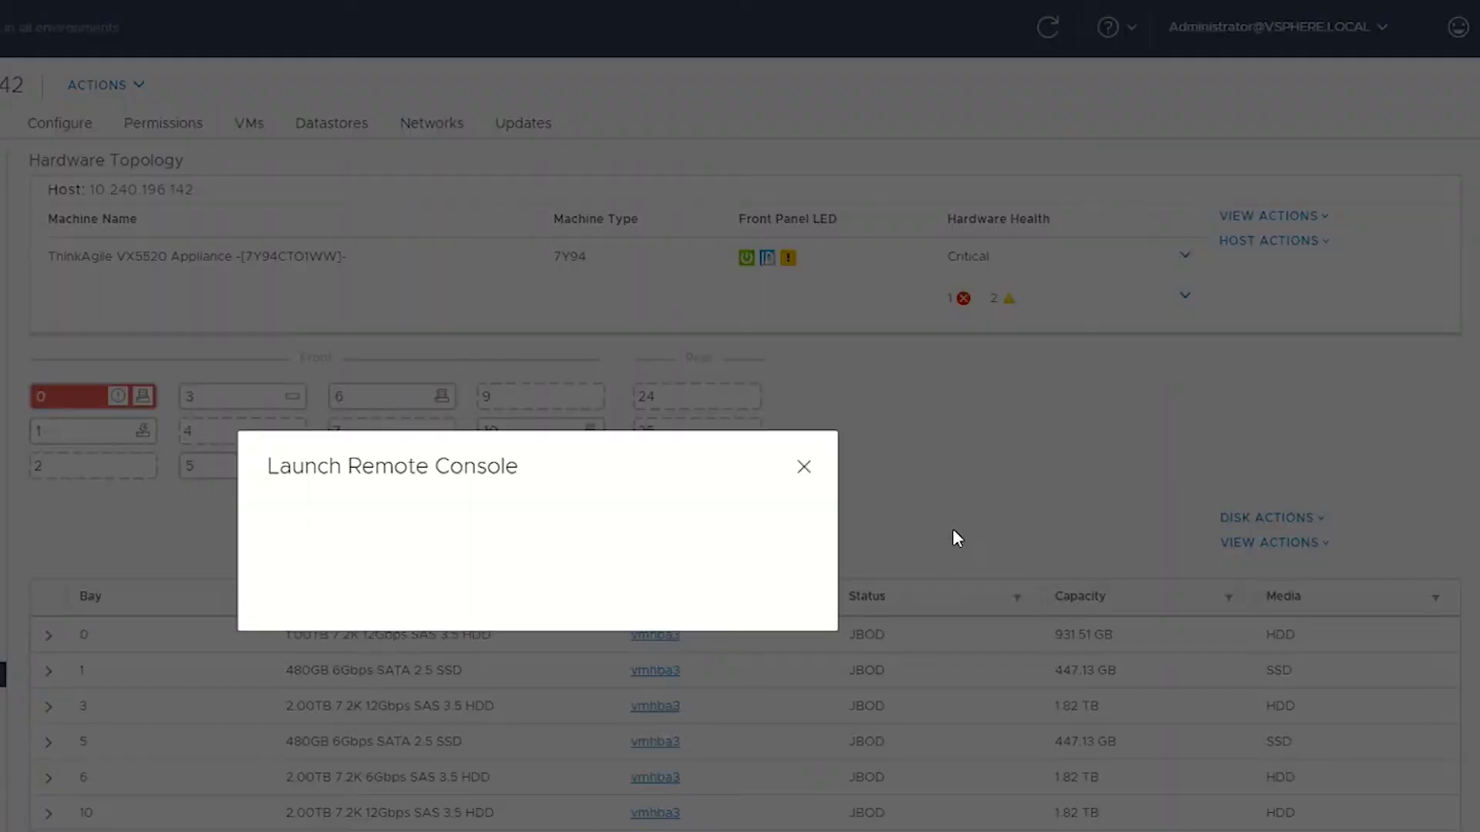
pyautogui.click(793, 584)
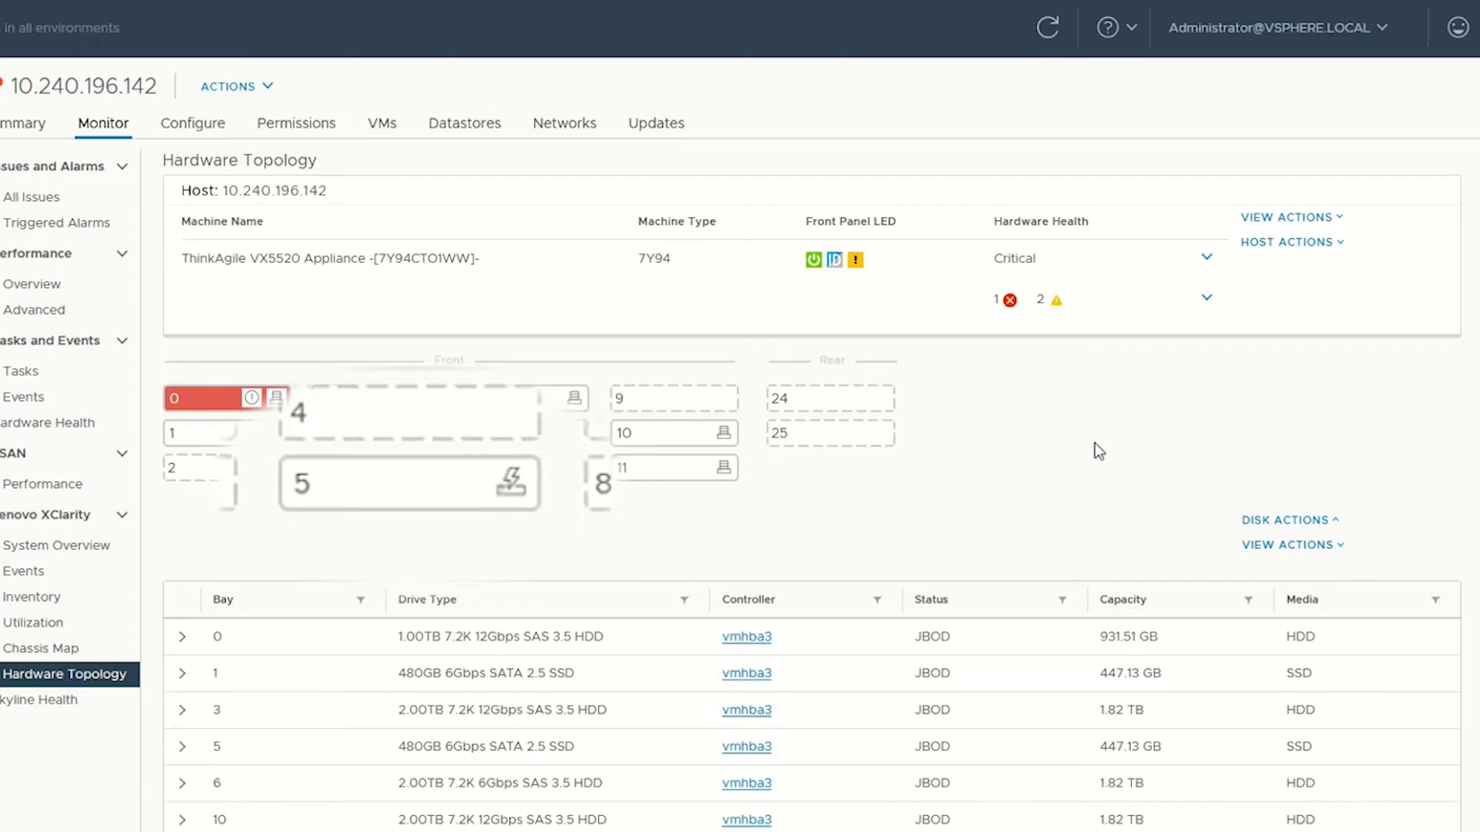
# Show the disk icons legend and select the bay 0 disk tile.
pyautogui.click(1243, 548)
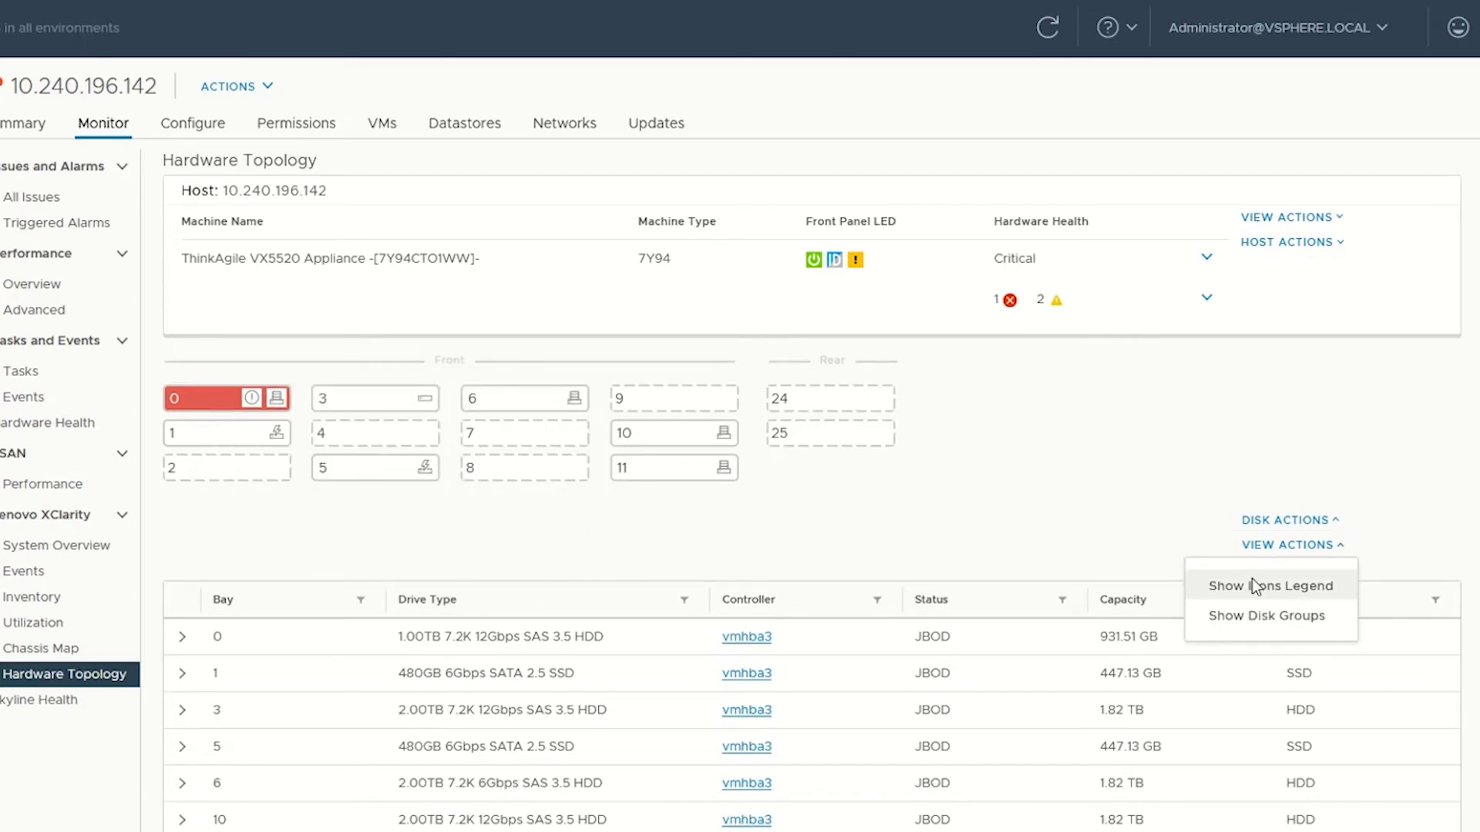
pyautogui.click(1254, 587)
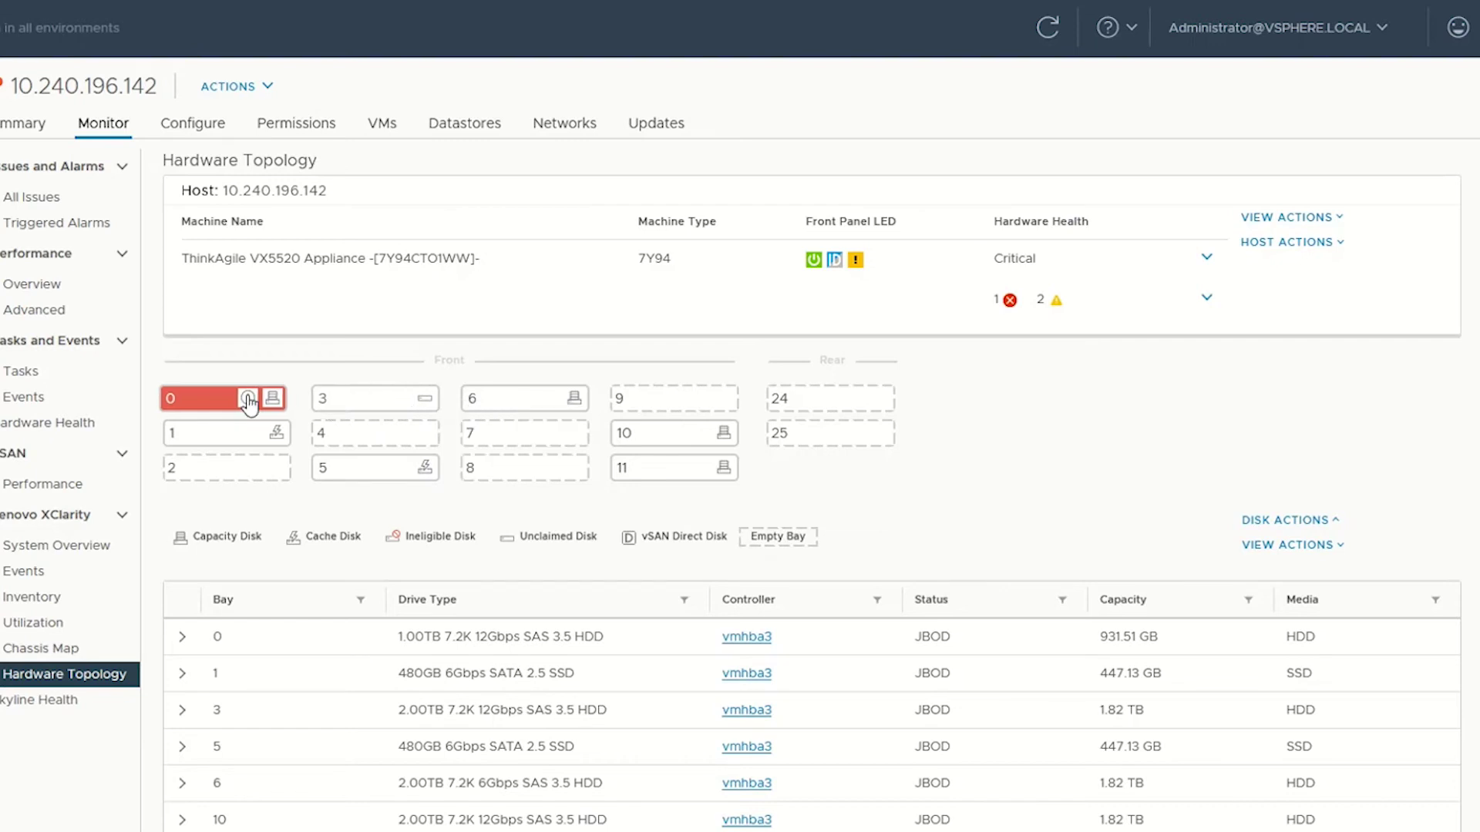
pyautogui.moveTo(251, 398)
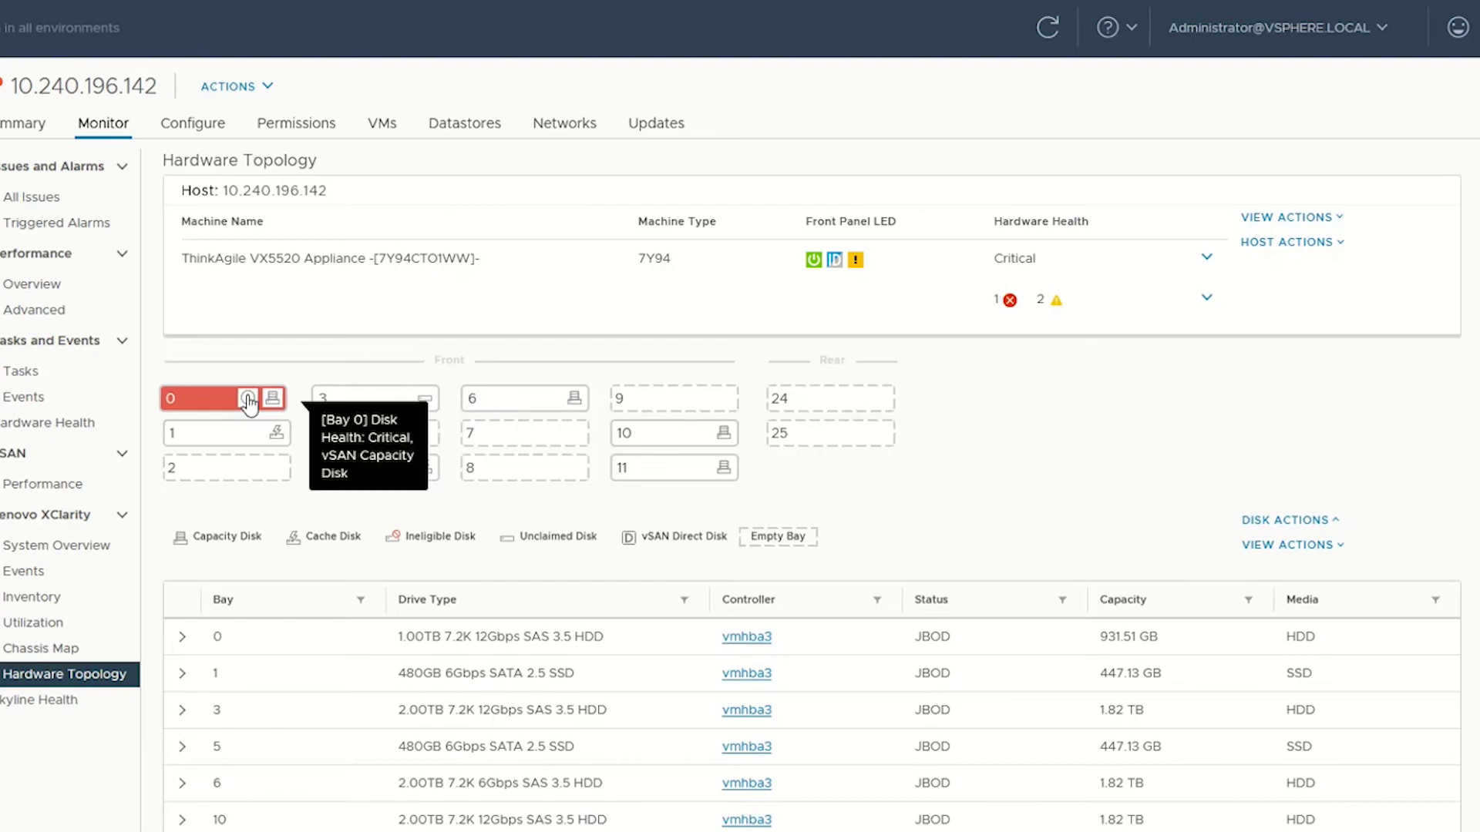
pyautogui.click(248, 402)
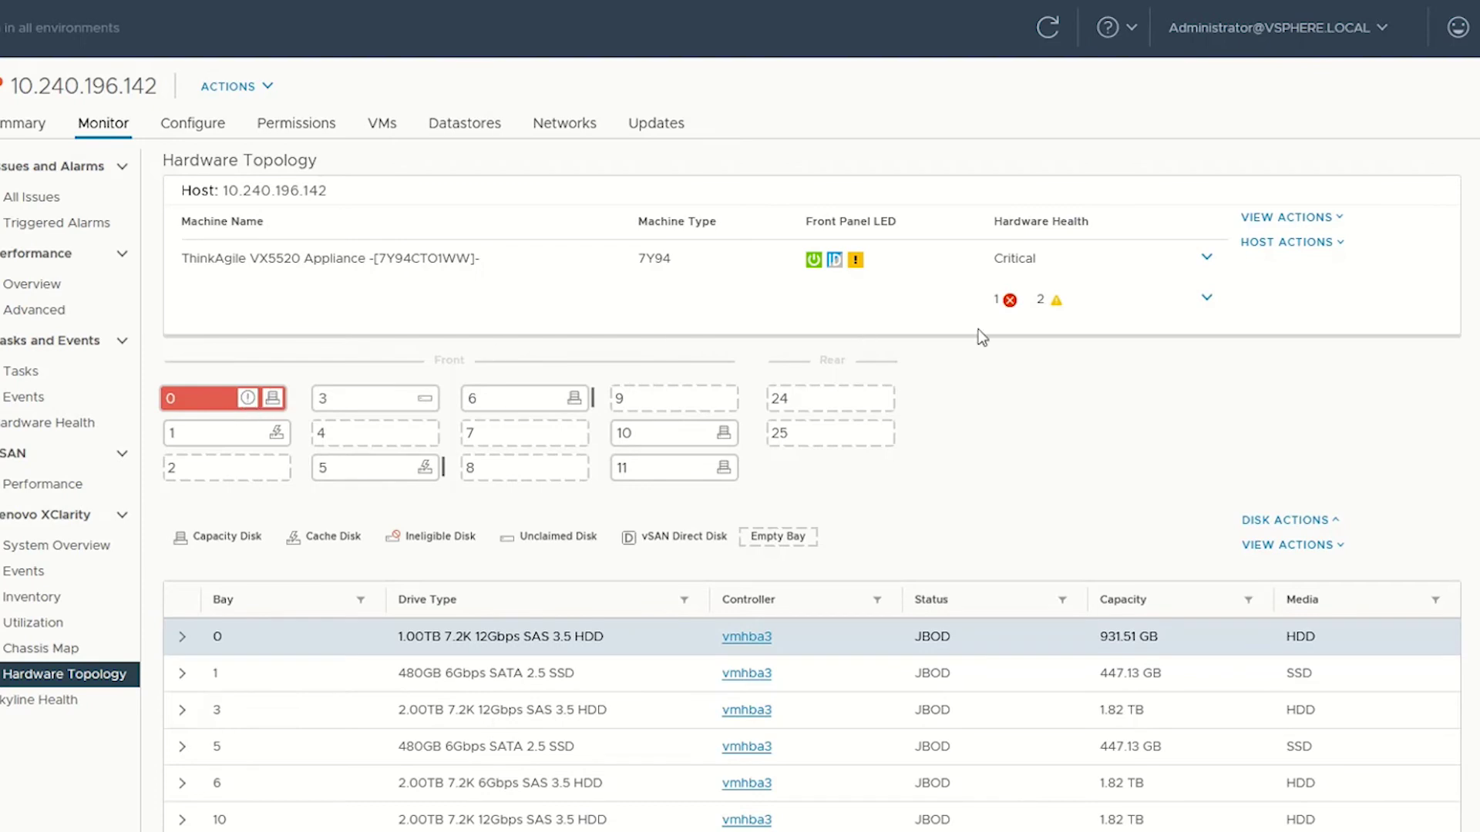
pyautogui.click(1208, 297)
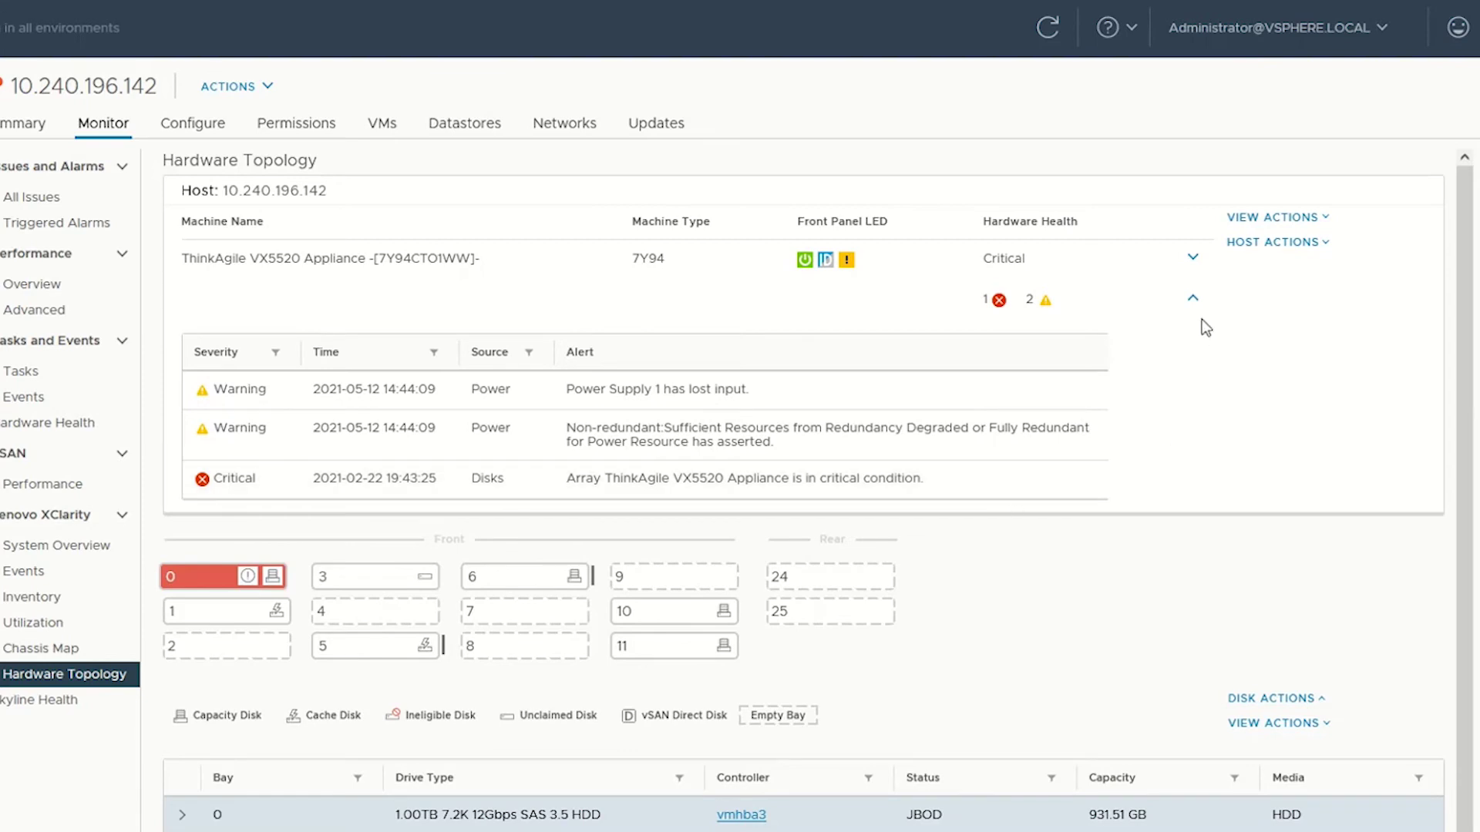
pyautogui.click(1196, 299)
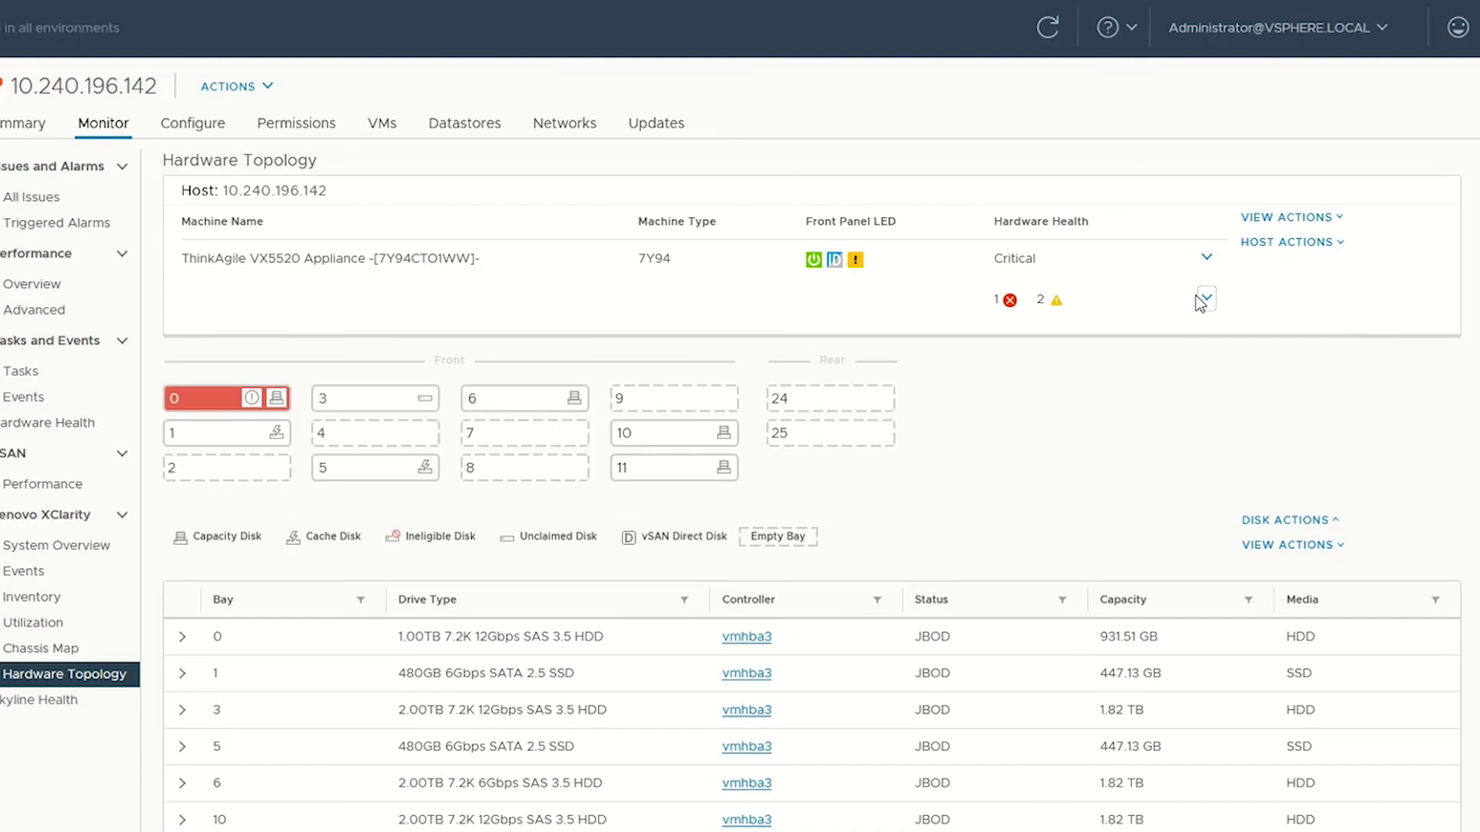
pyautogui.scroll(-2, 1152, 451)
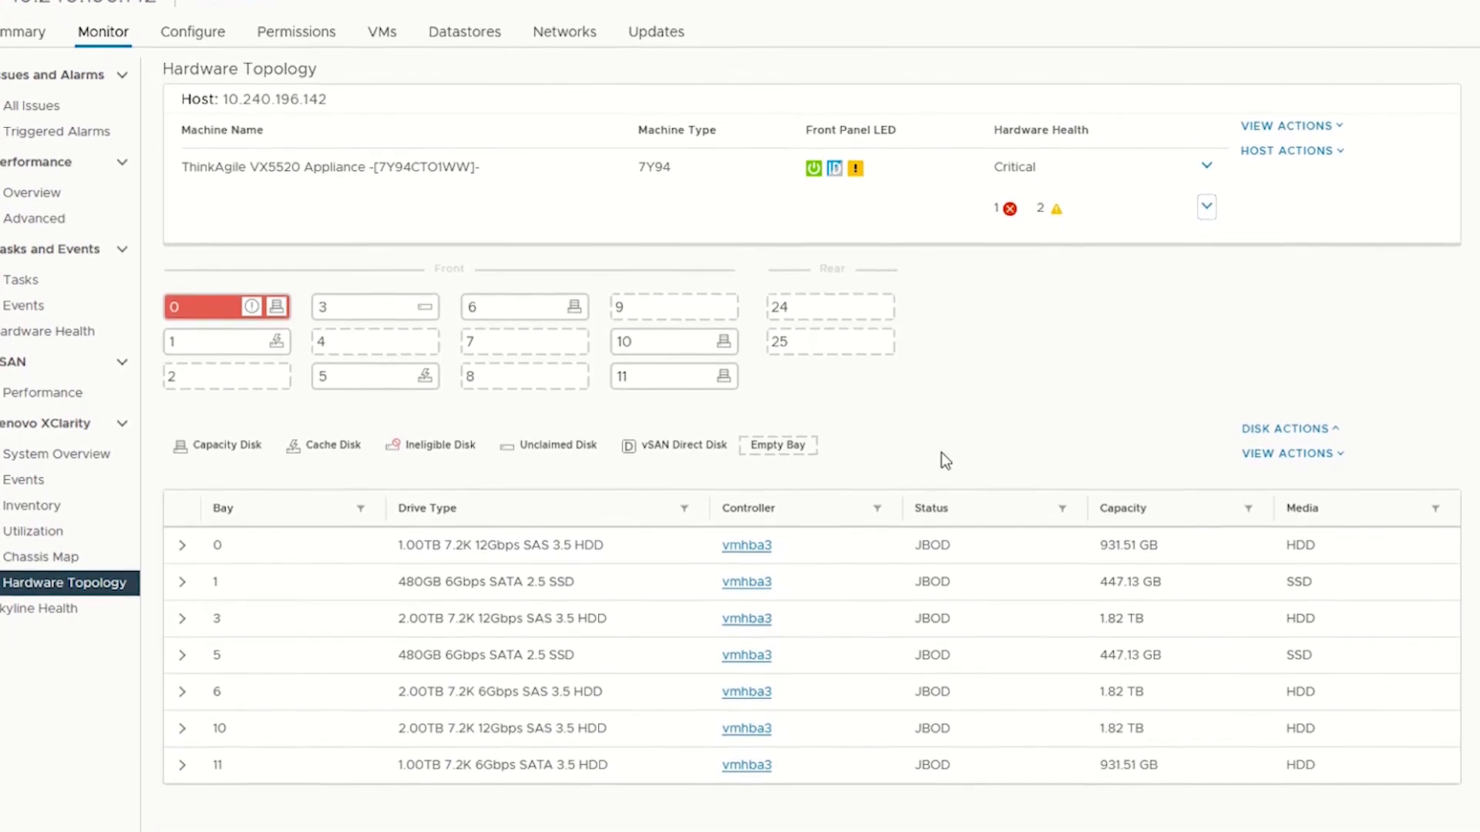
pyautogui.scroll(-2, 642, 477)
# Expand and collapse the bay 0 and bay 1 disk detail rows in turn.
pyautogui.click(181, 444)
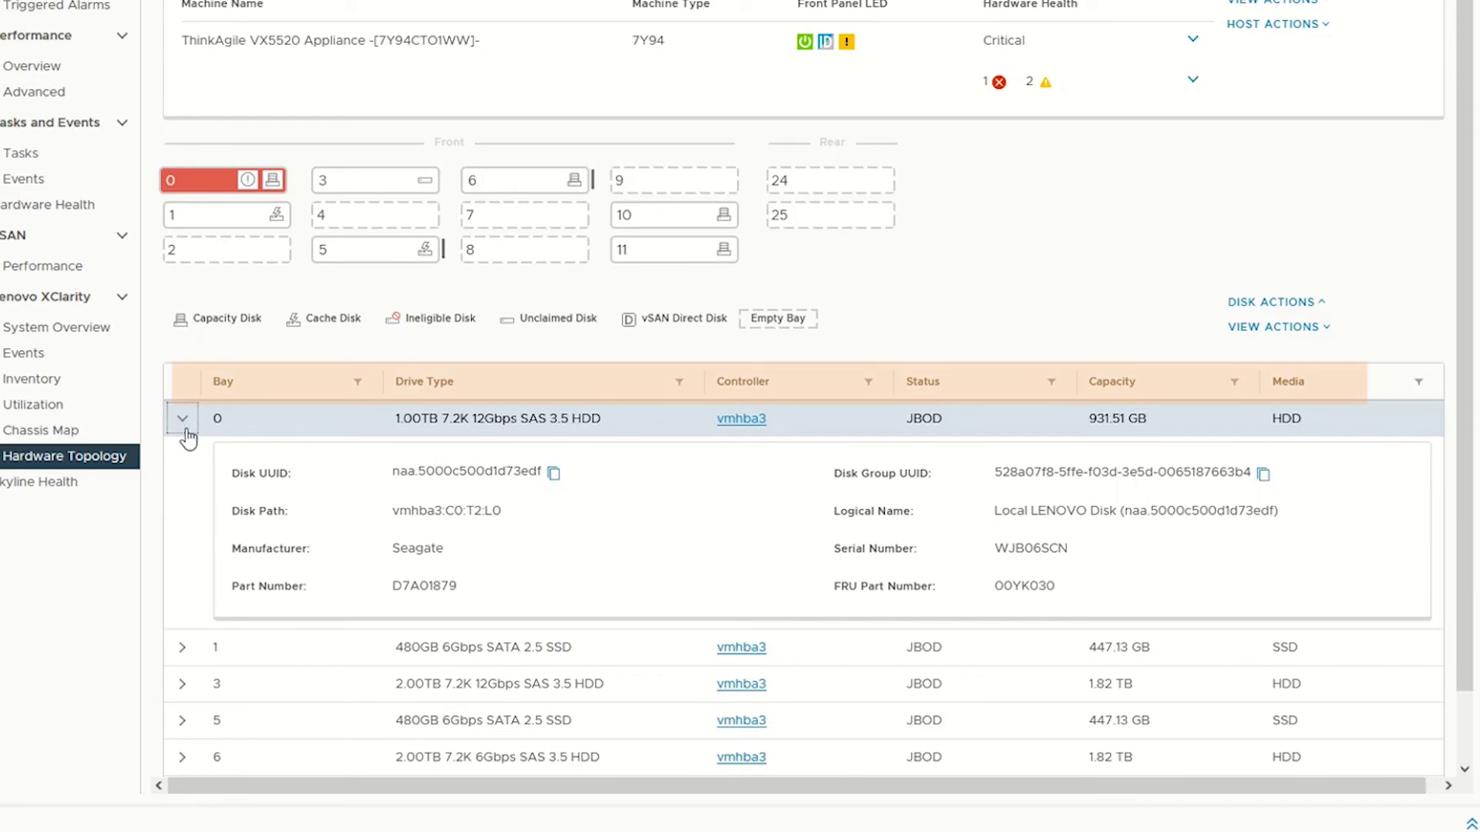
pyautogui.click(182, 420)
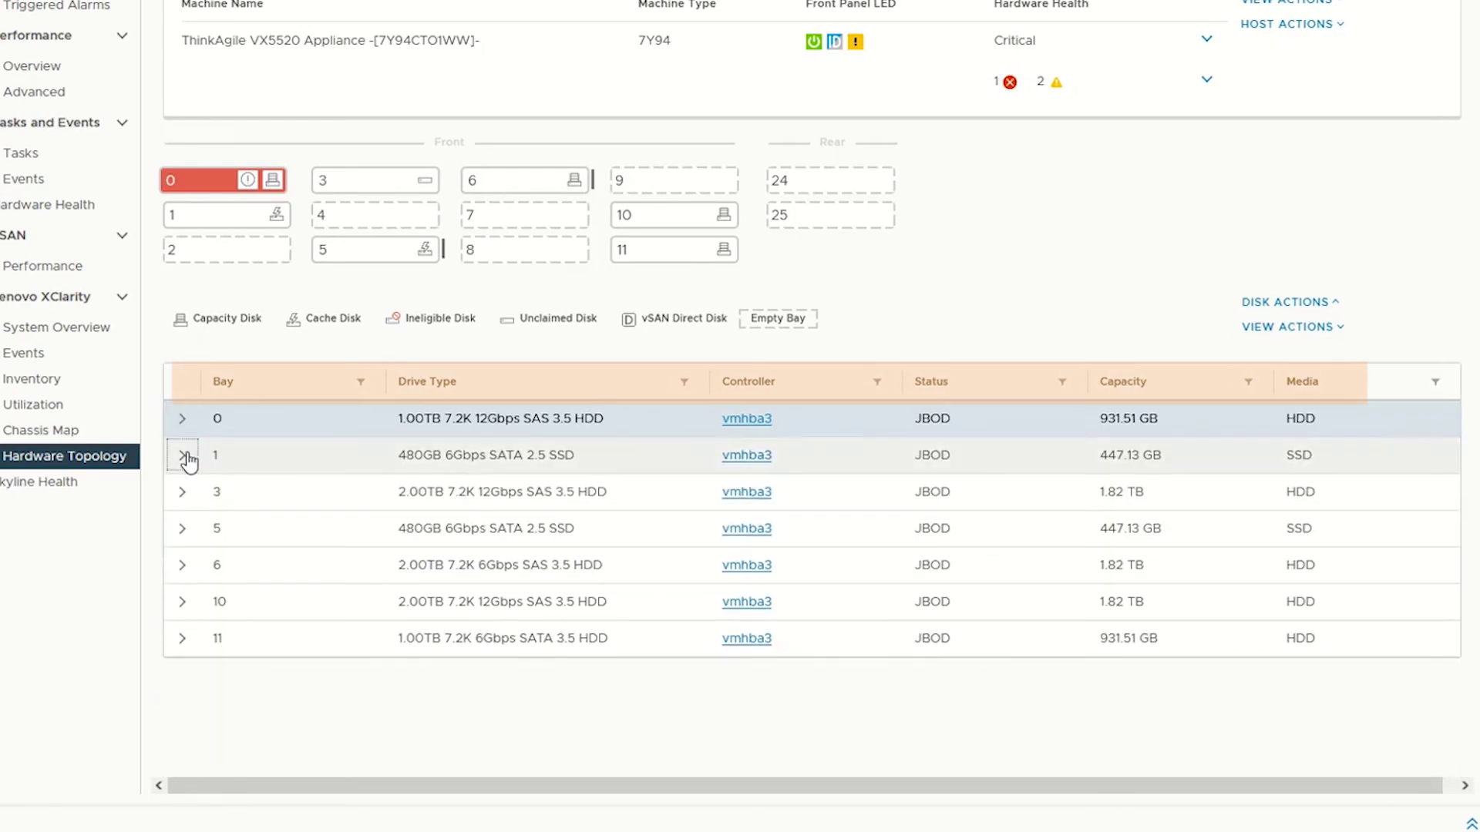
pyautogui.click(183, 455)
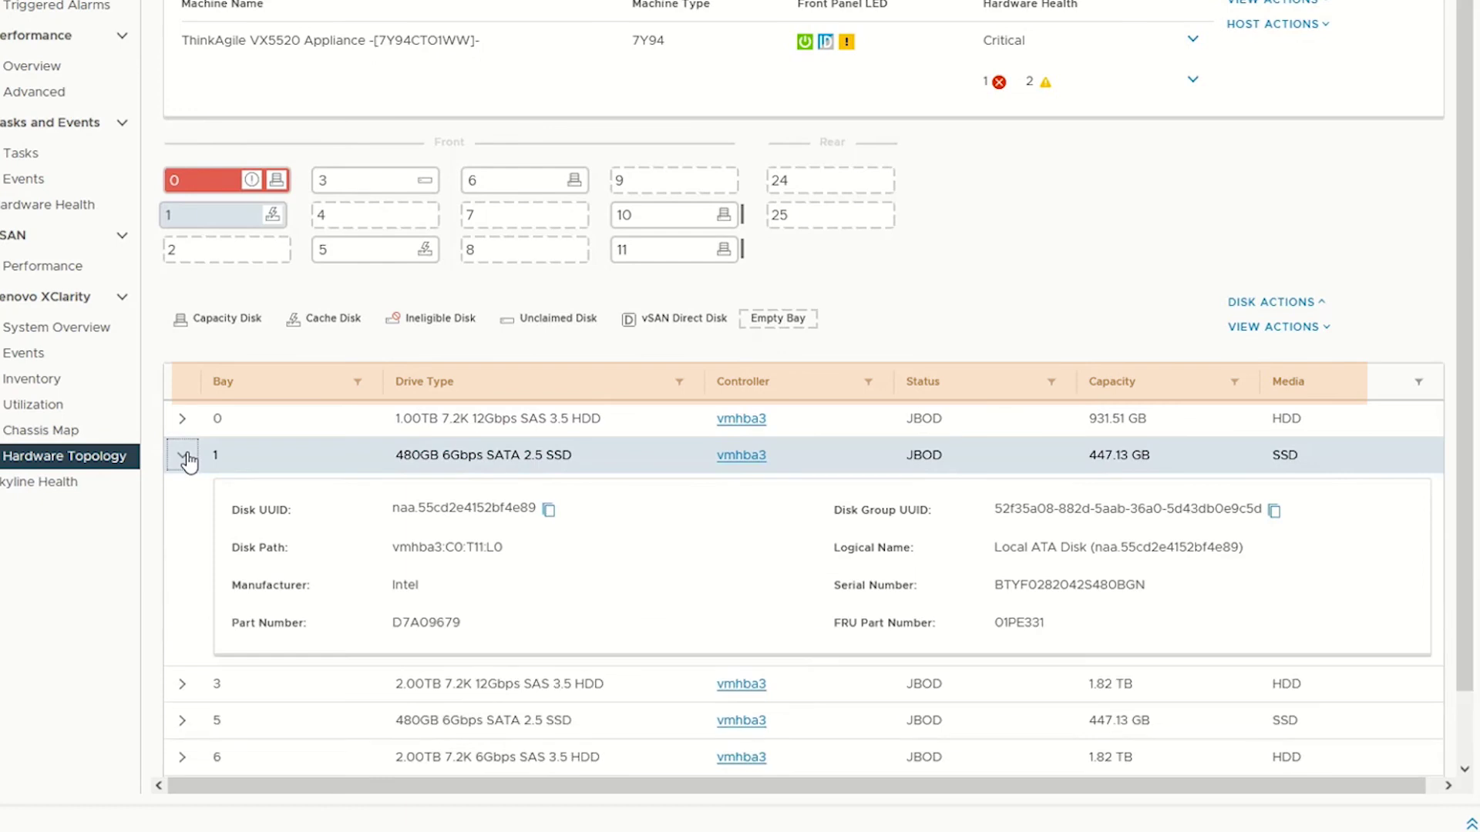
pyautogui.click(184, 457)
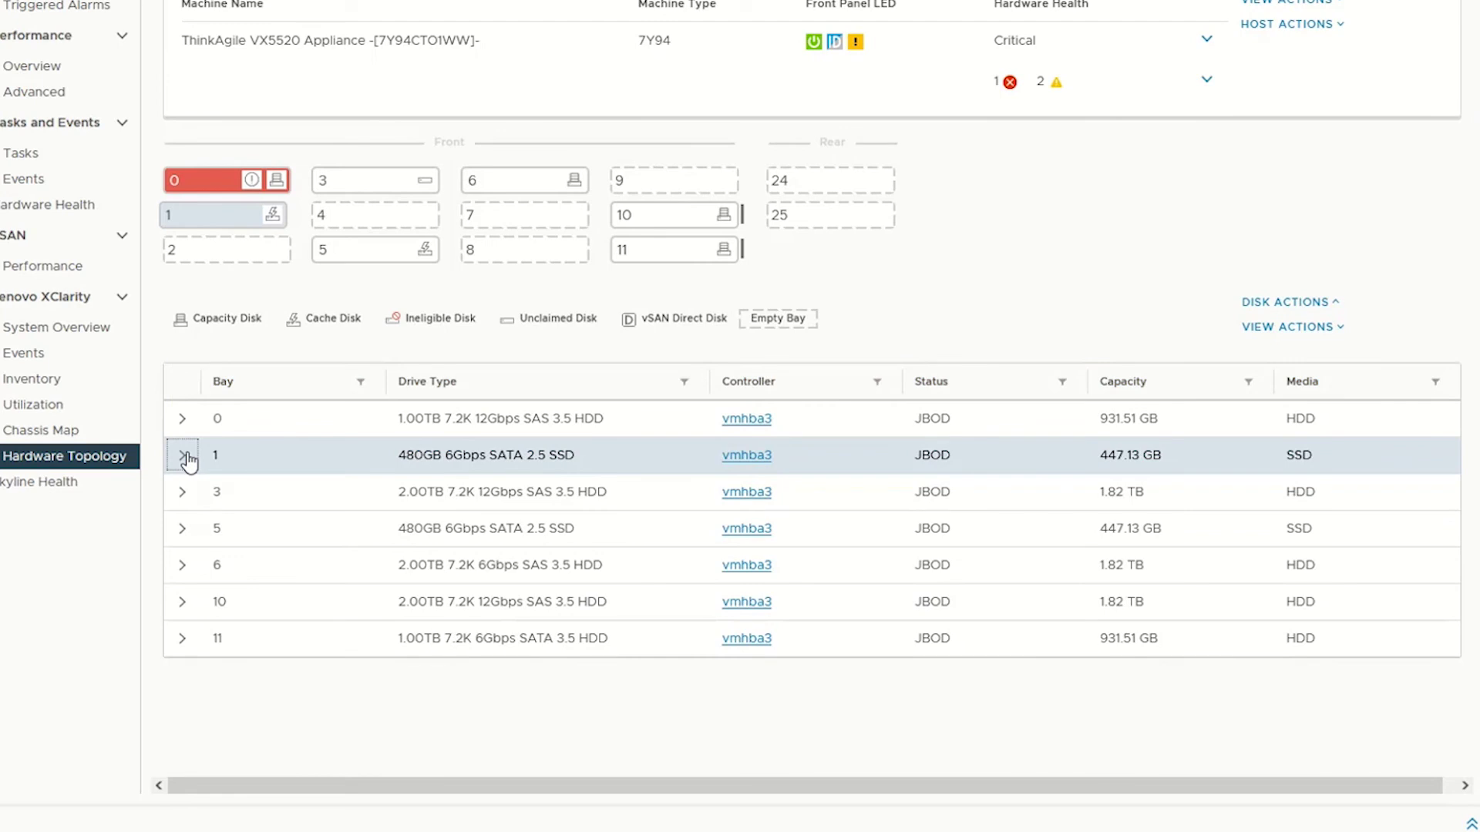
# Review the vmhba3 adapter, a ThinkSystem 430-16i SAS/SATA HBA in slot 7, then close it.
pyautogui.click(746, 420)
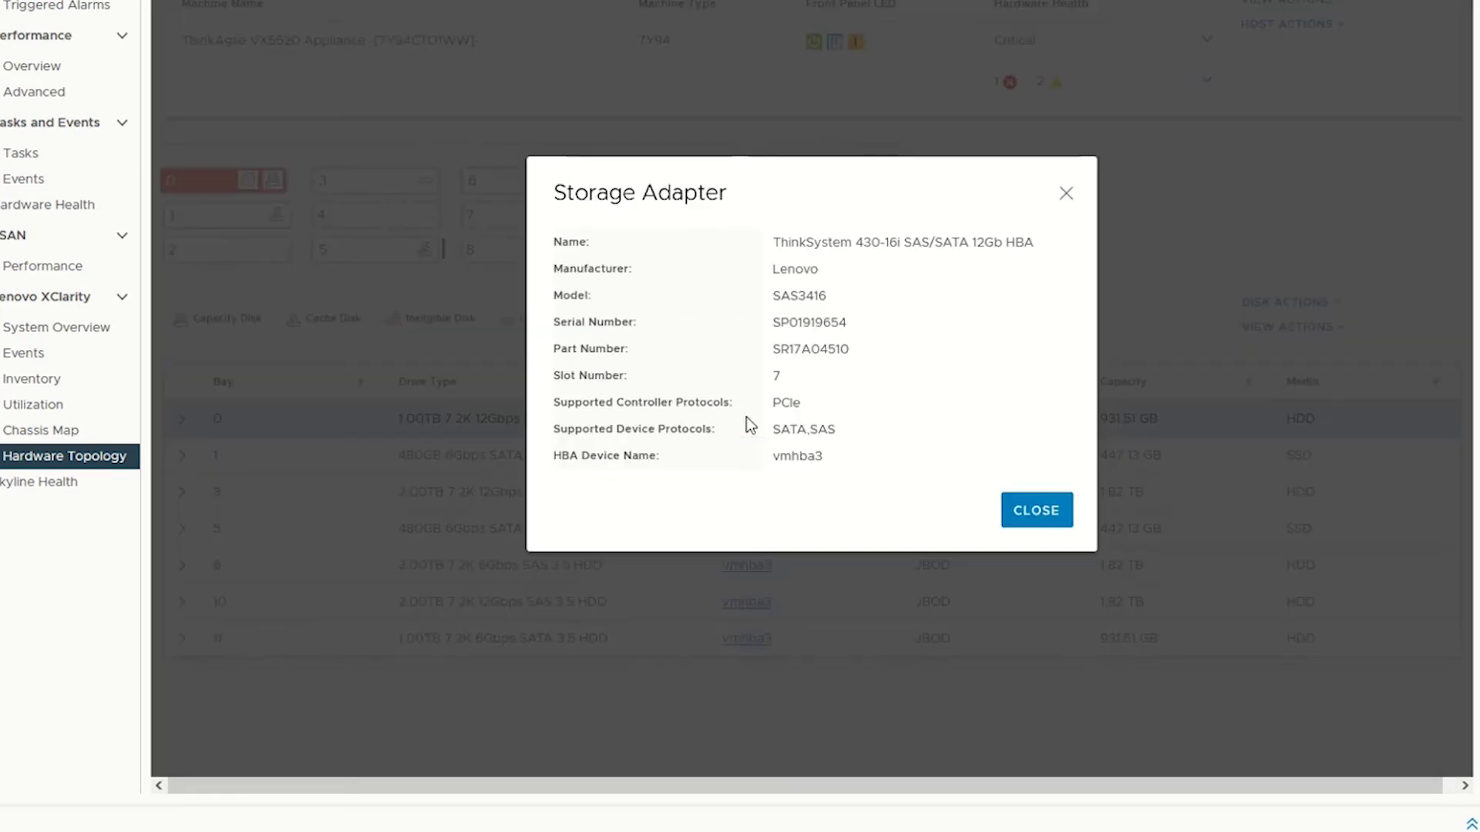
pyautogui.click(1037, 512)
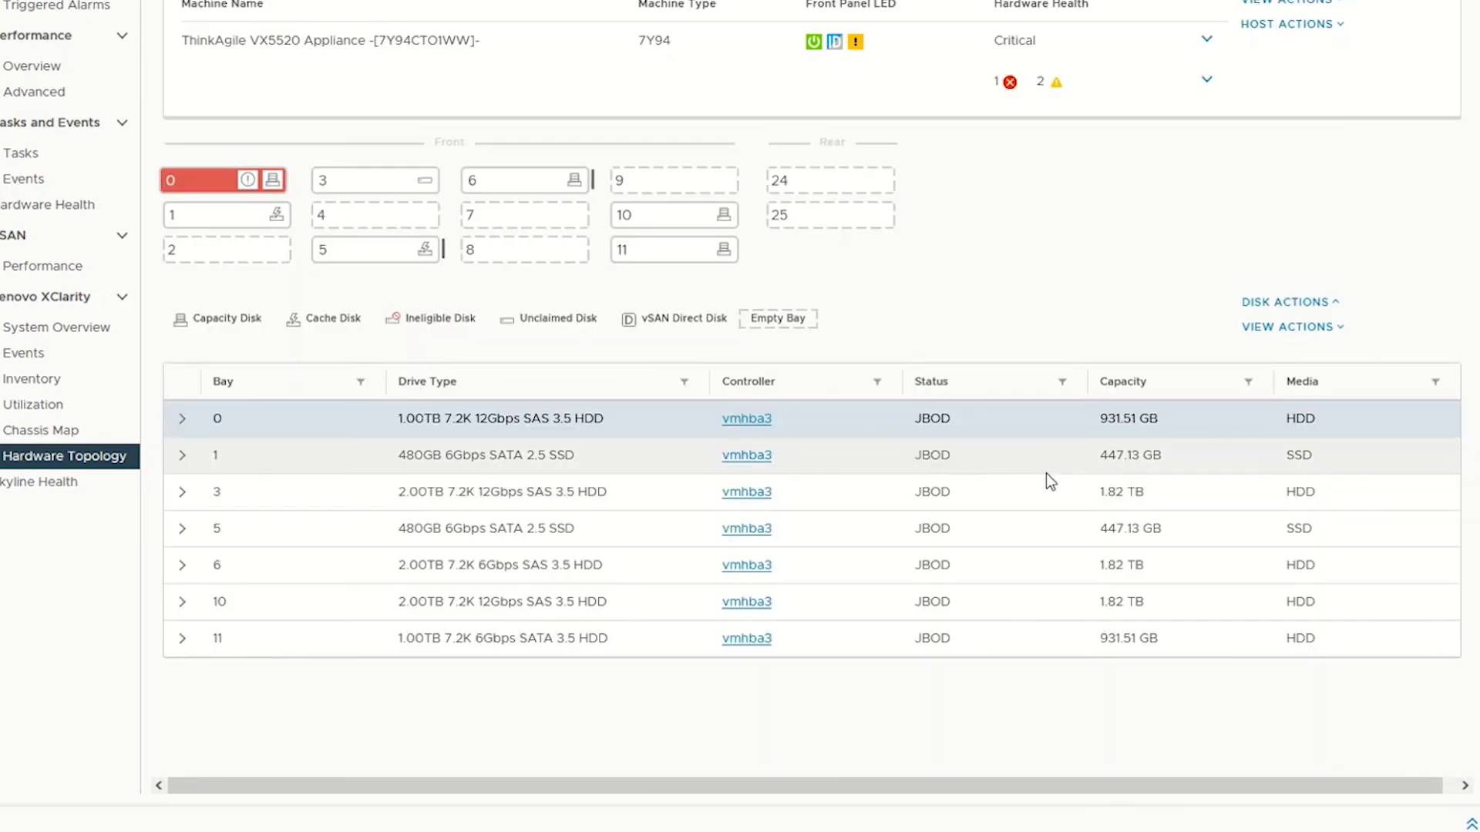
# Show disk groups and highlight group G2 (bays 1, 10, 11) and G1 (bays 0, 5, 6).
pyautogui.click(1299, 327)
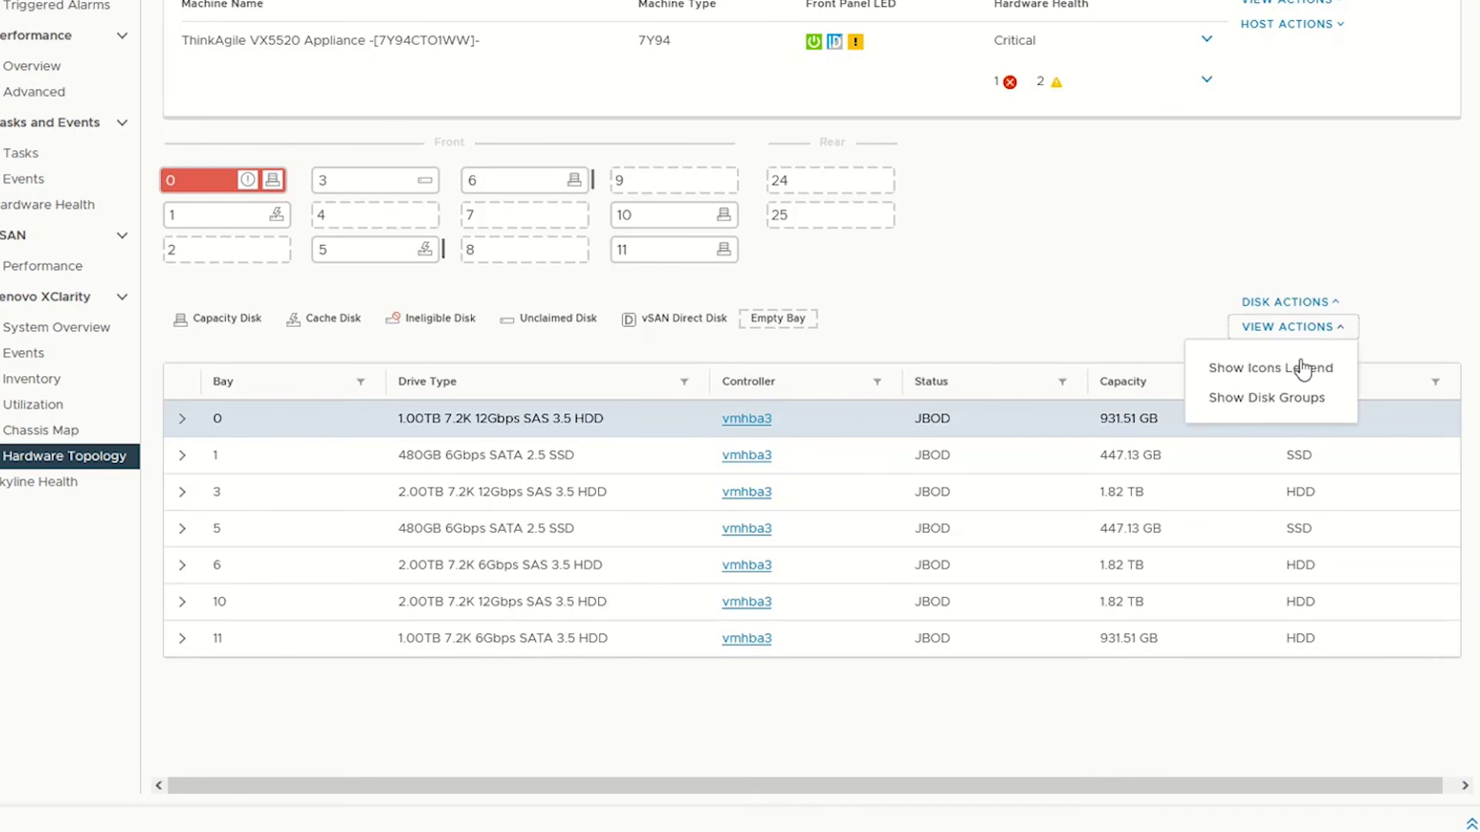
pyautogui.click(1295, 397)
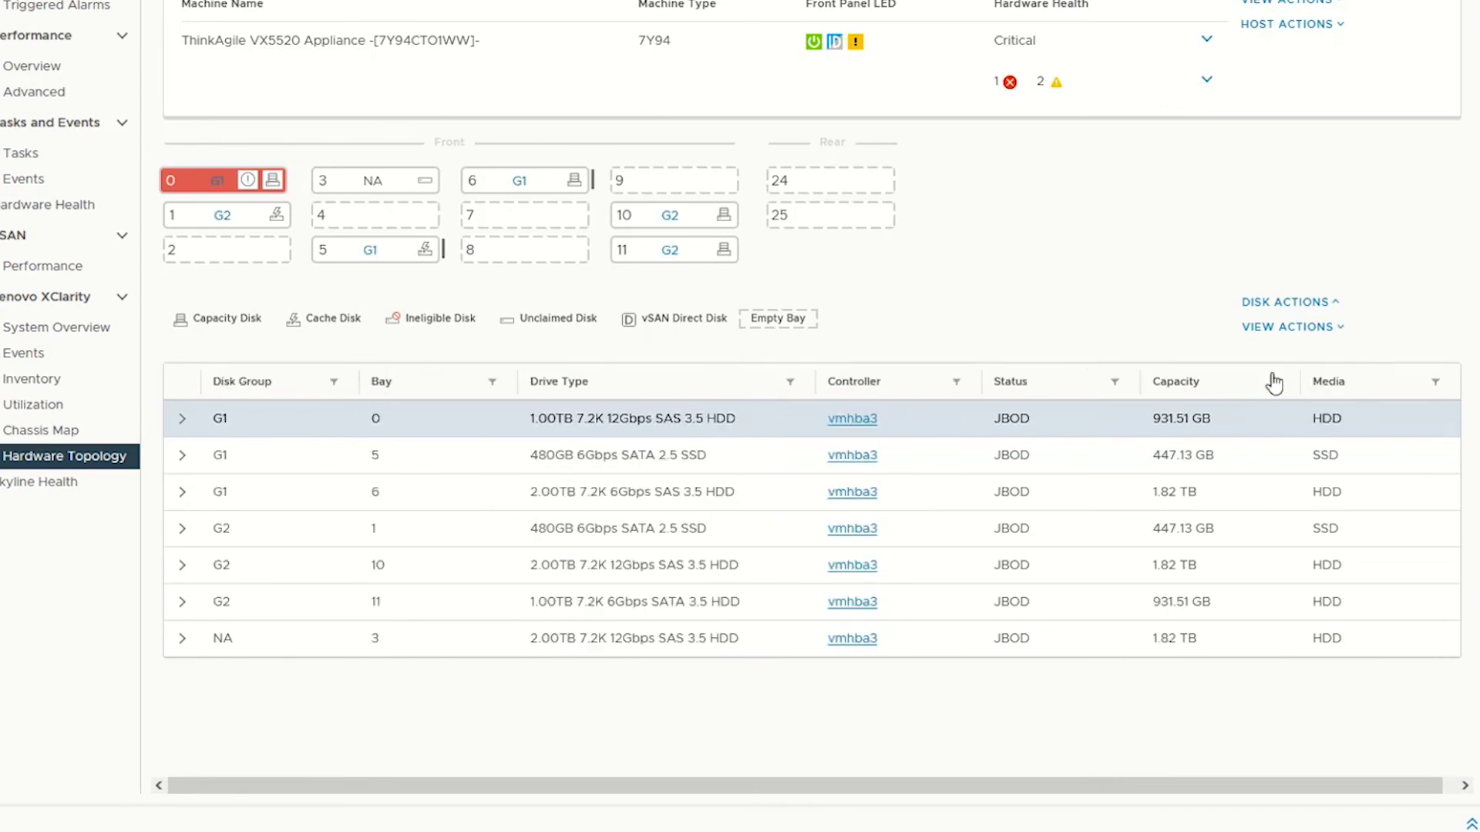
pyautogui.press('Down')
pyautogui.click(651, 257)
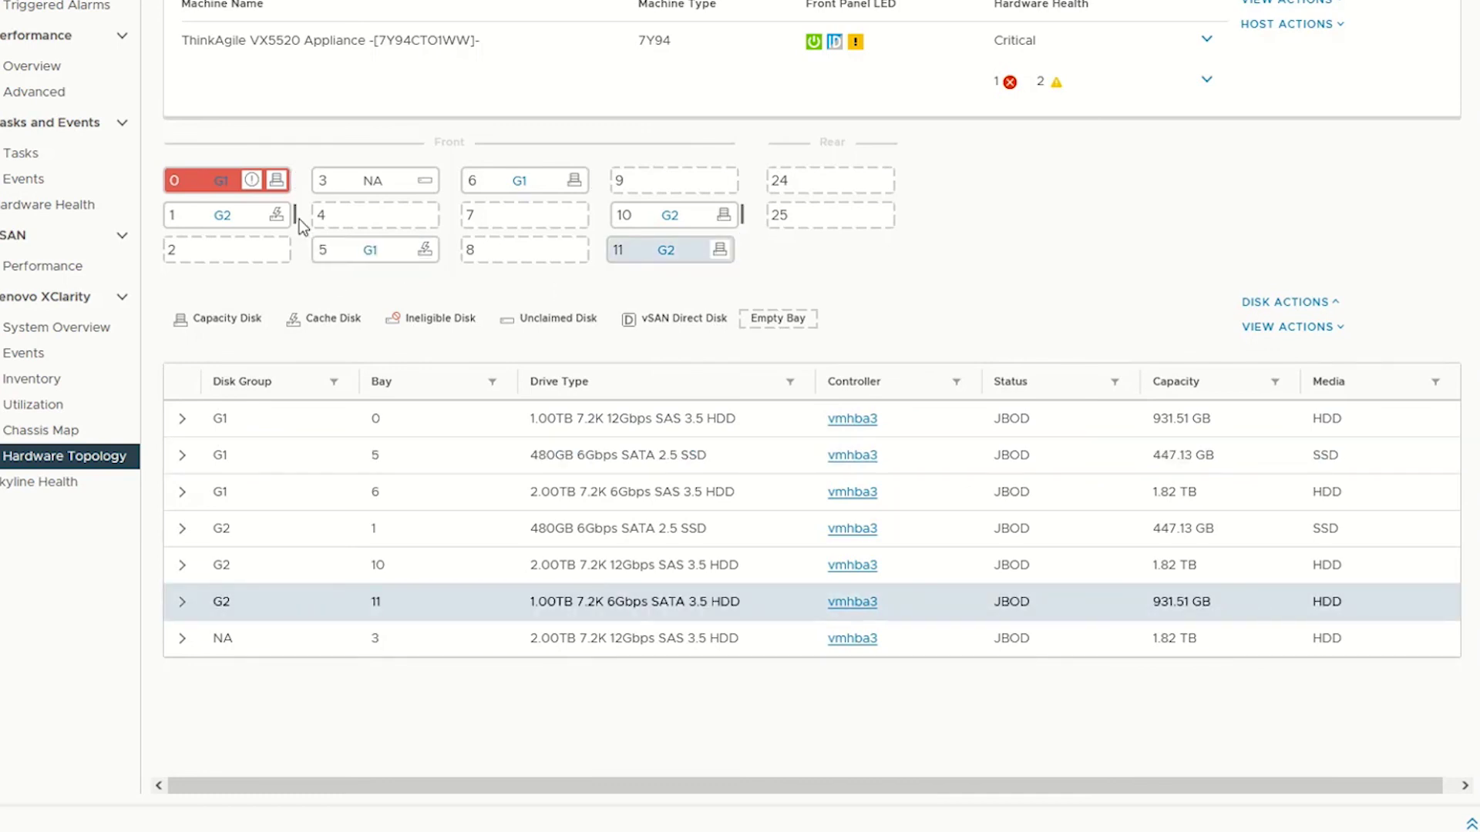
pyautogui.click(664, 254)
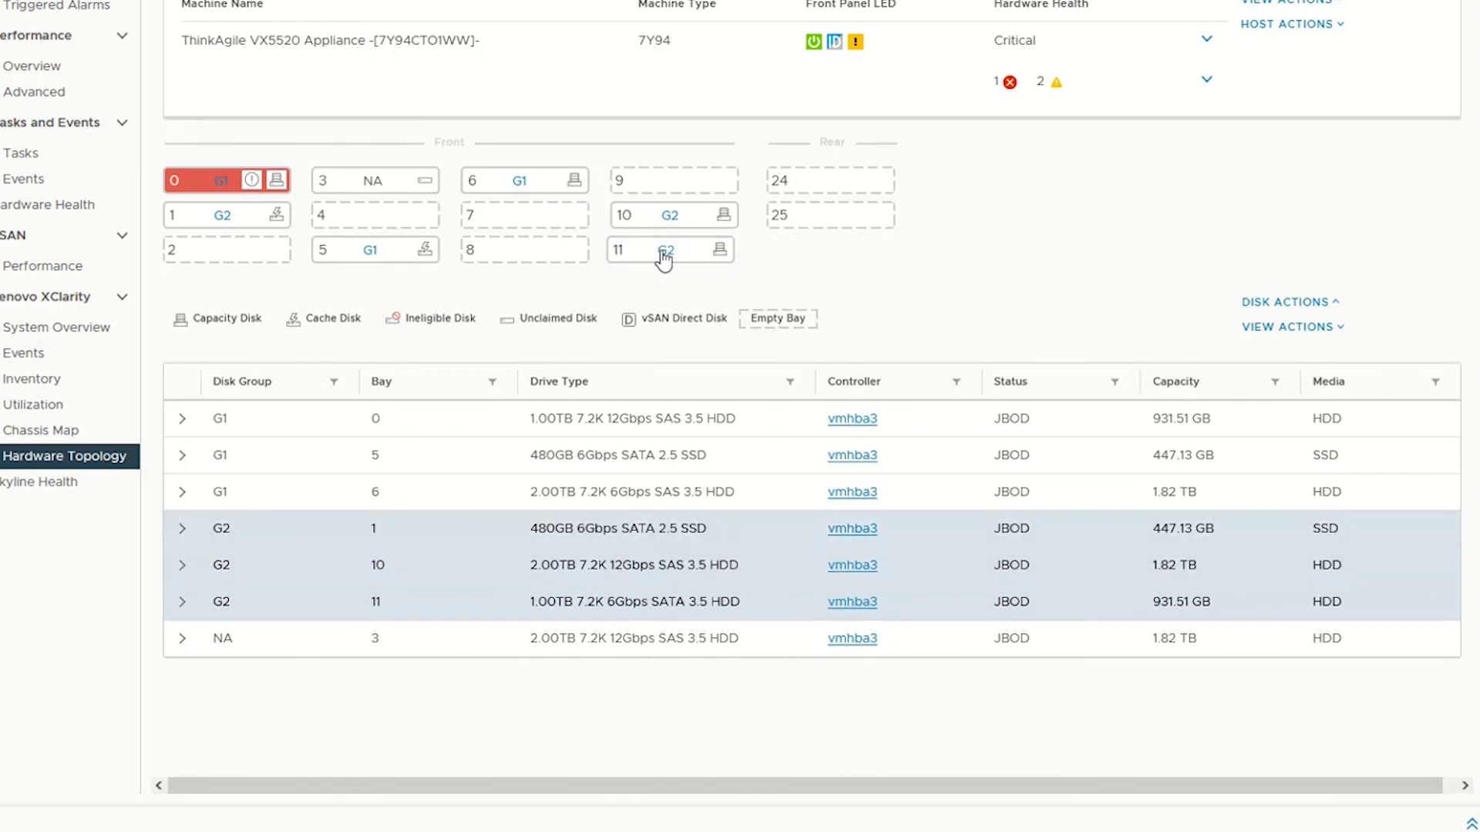
pyautogui.click(373, 265)
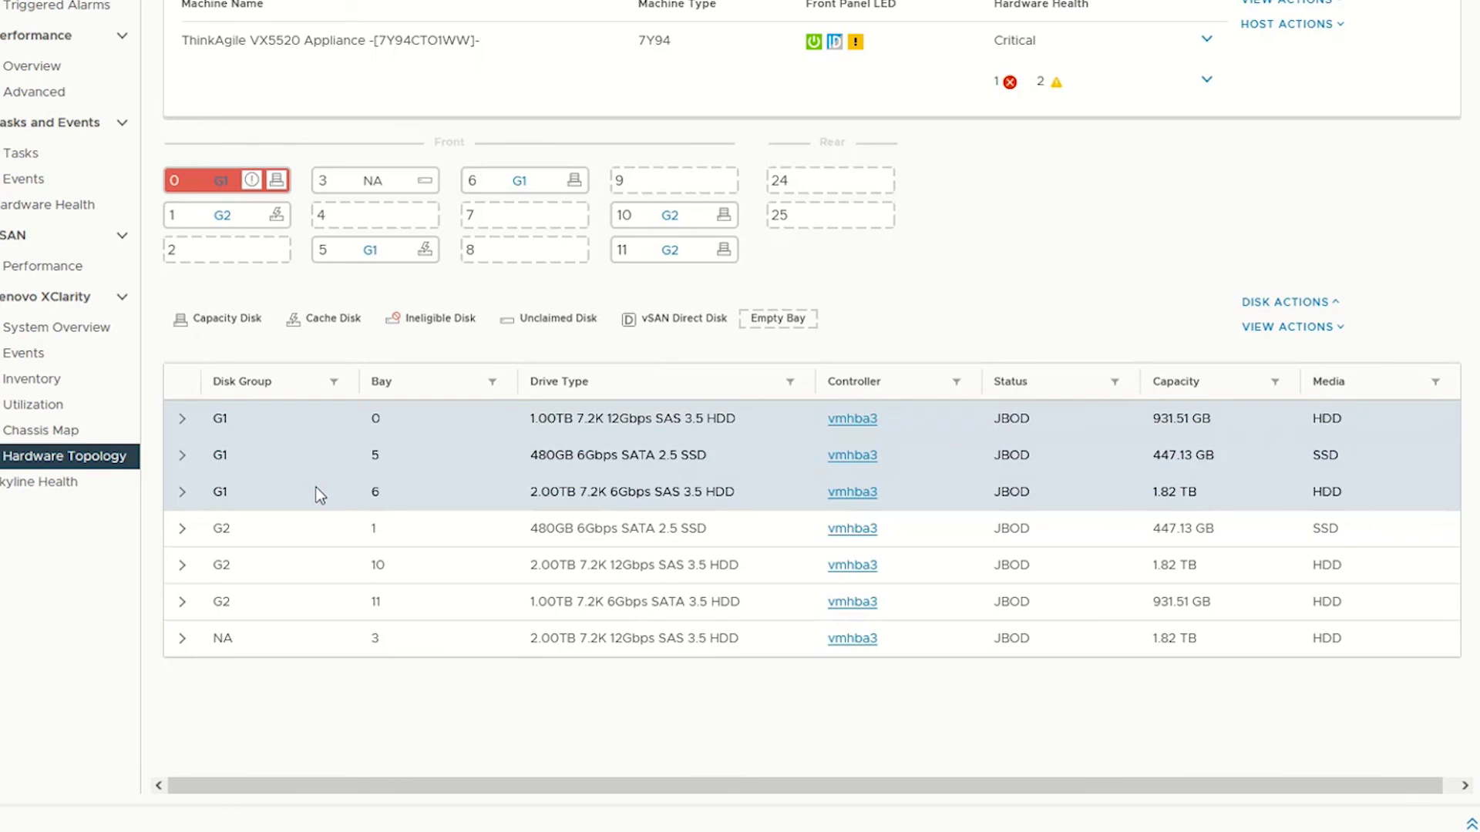
# Turn off both Show Disk Groups and Show Icons Legend in the view options.
pyautogui.click(1265, 332)
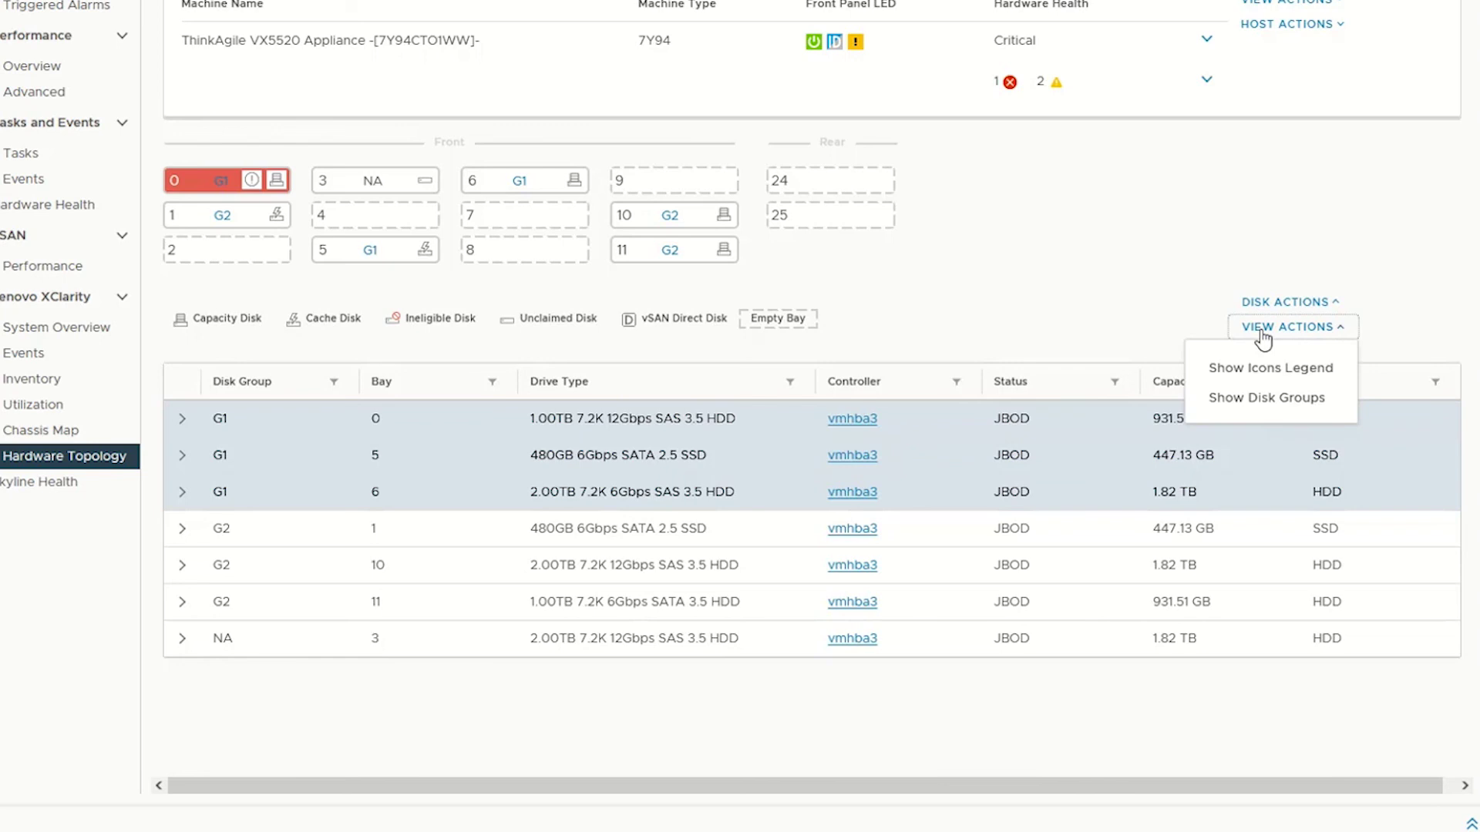
pyautogui.click(1267, 398)
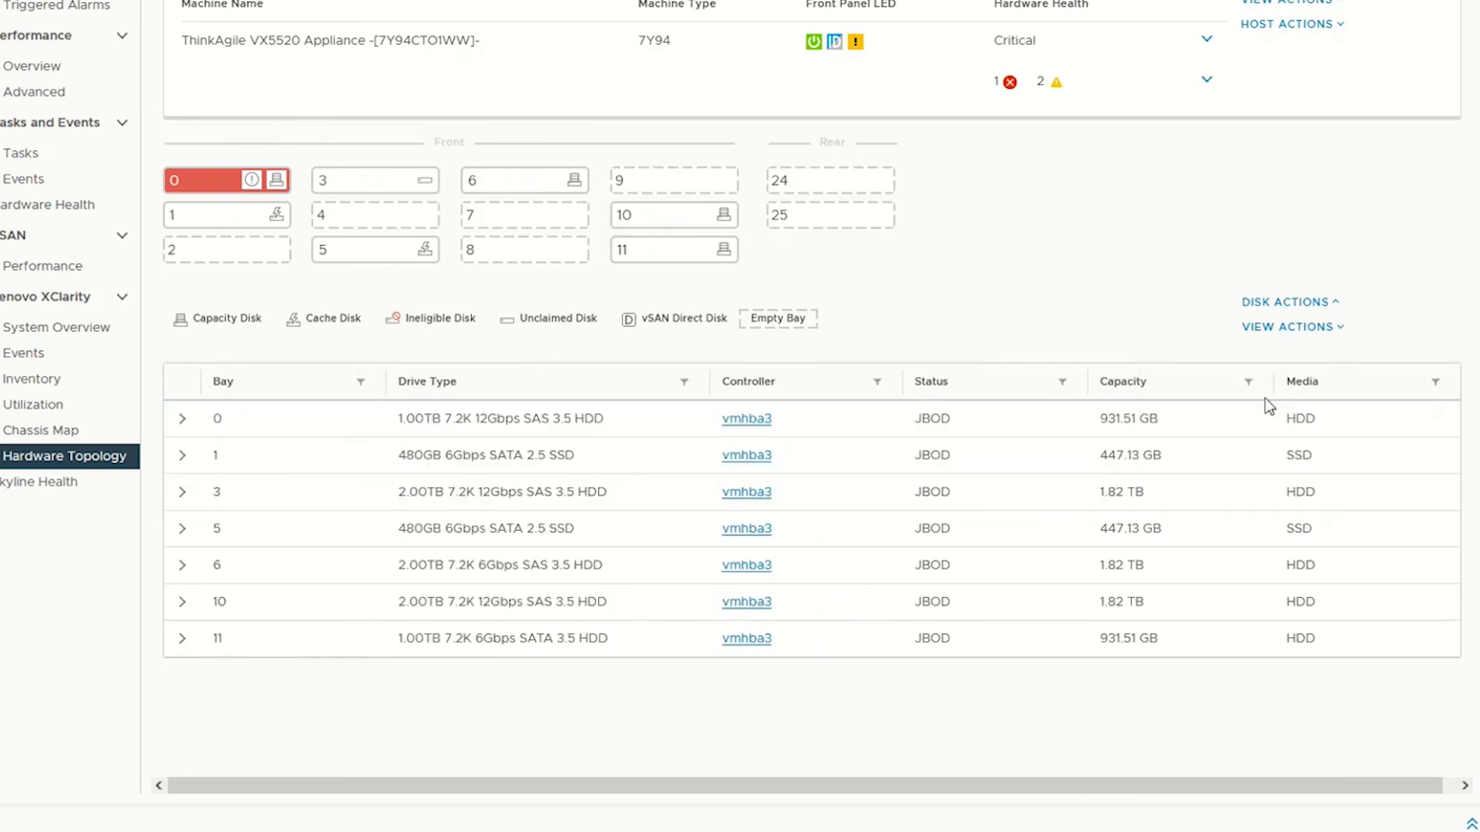
pyautogui.click(1306, 337)
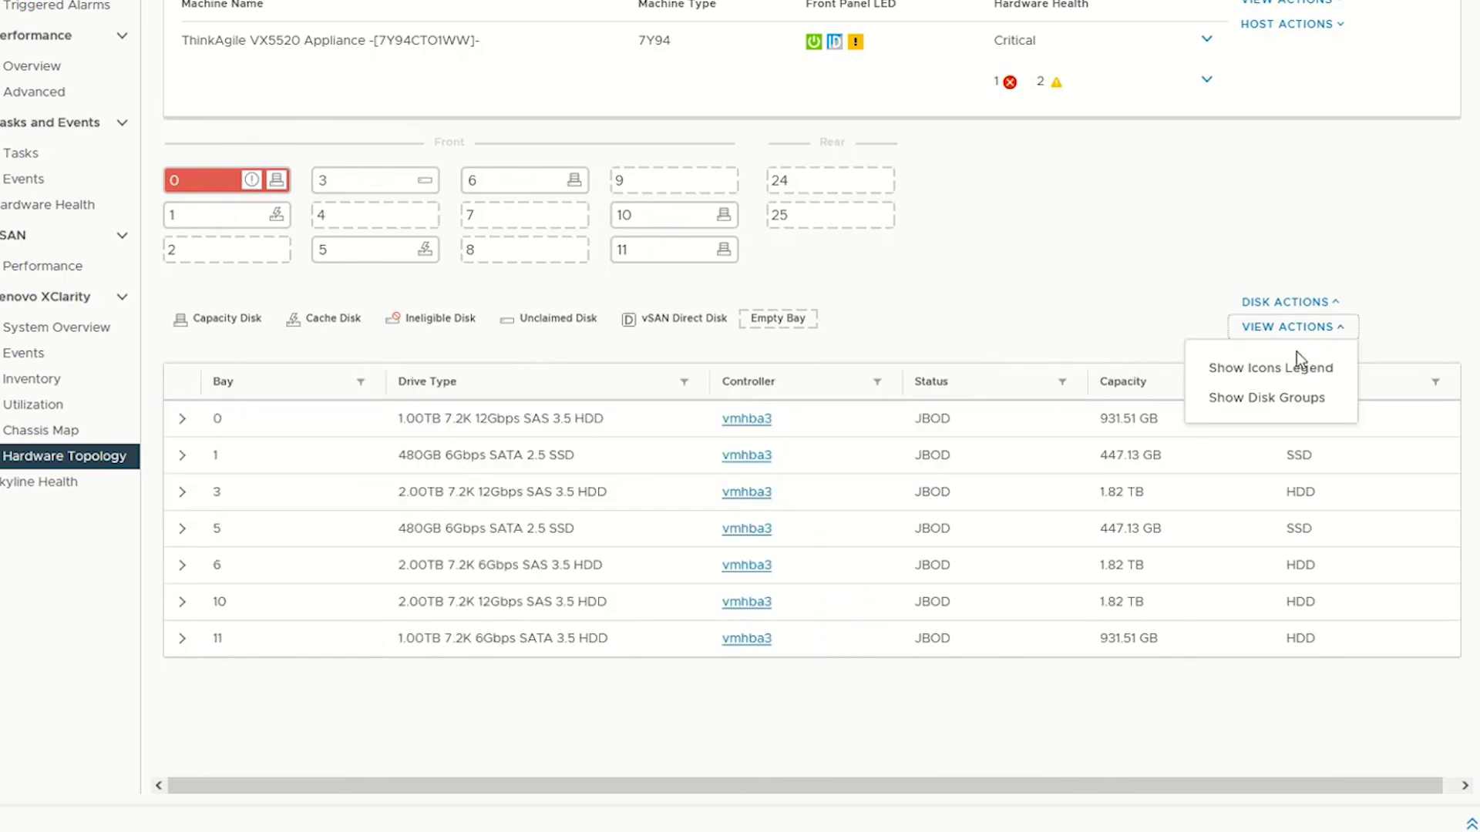
pyautogui.click(1296, 369)
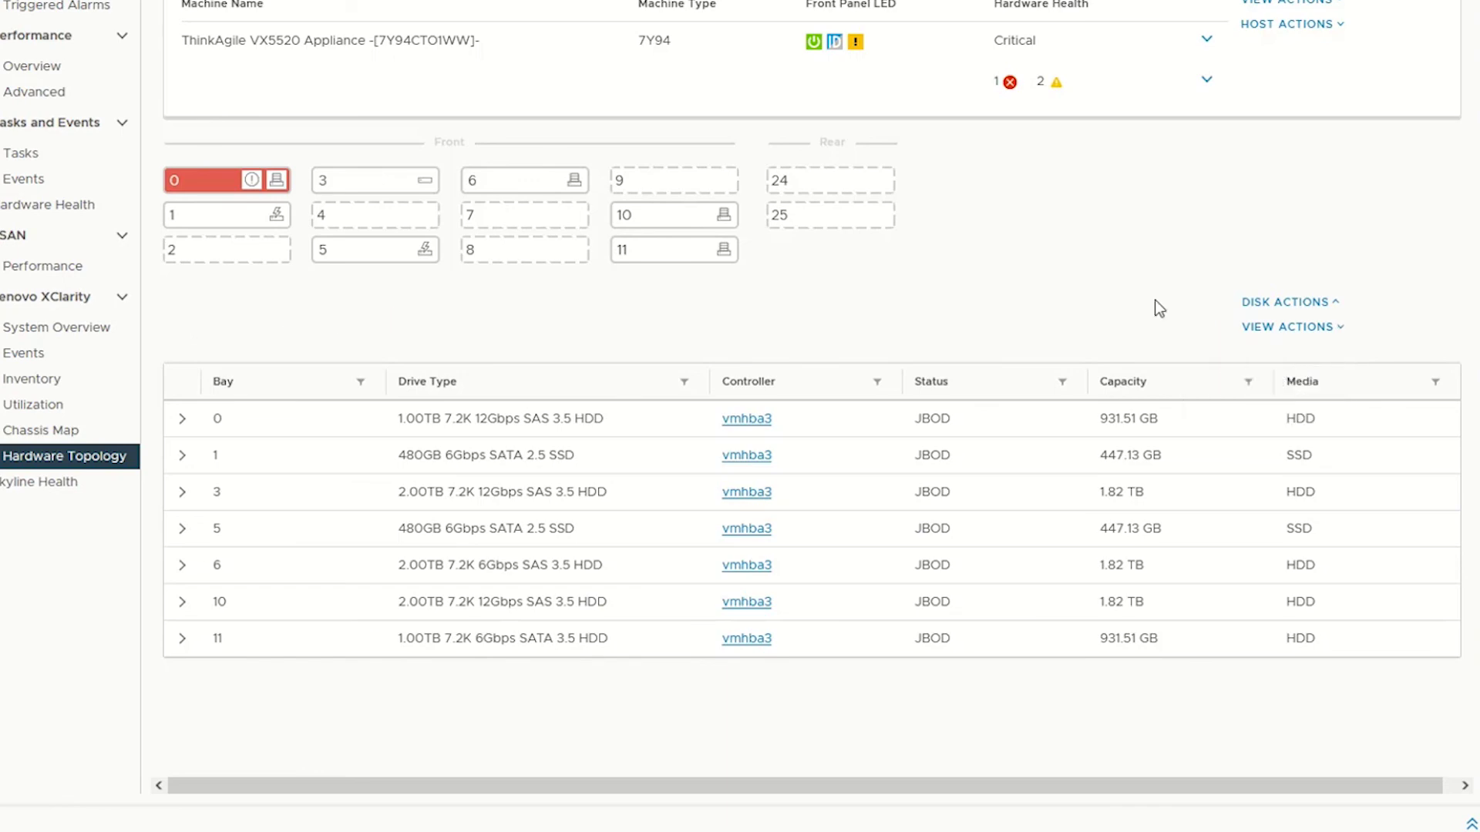